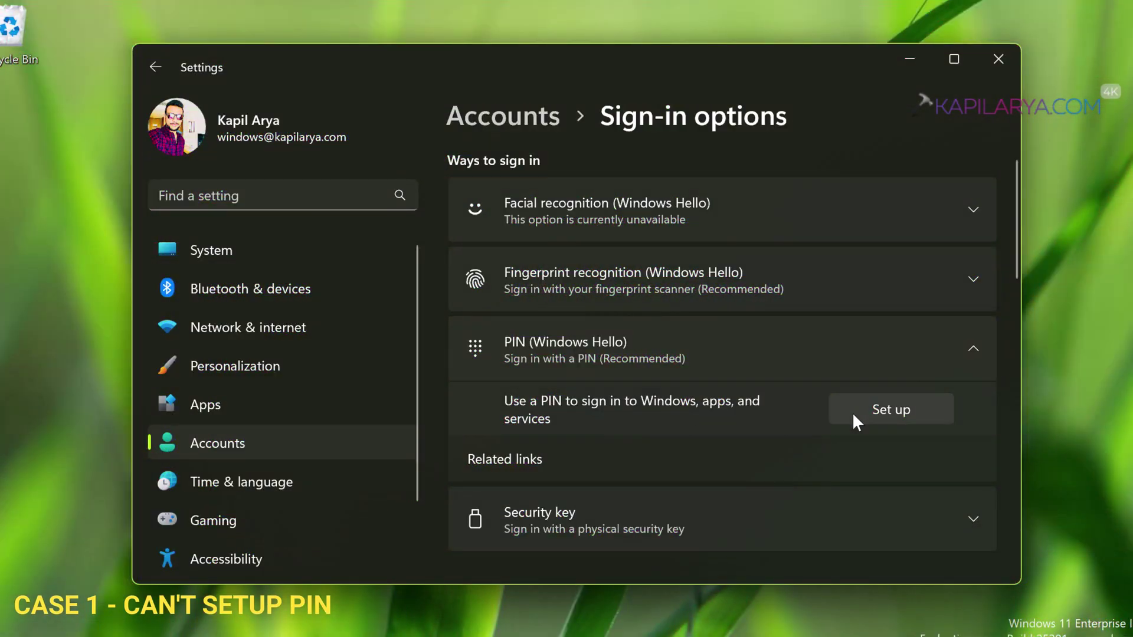
# Step: Attempt a PIN of 1234, skip past the error, and expand PIN (Windows Hello)
pyautogui.click(853, 415)
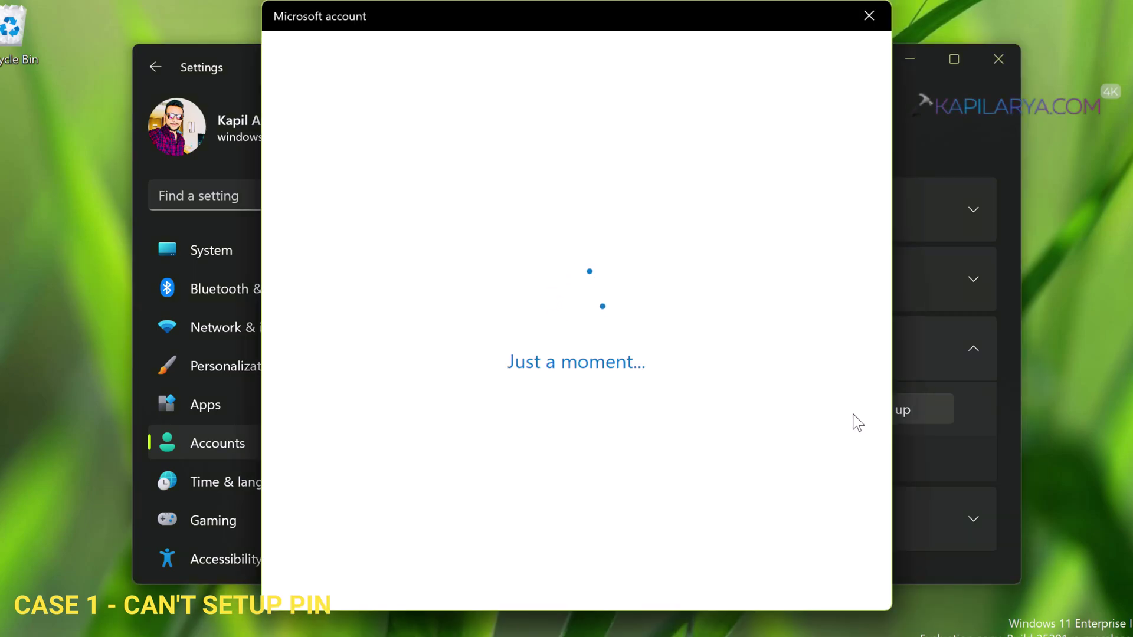
pyautogui.click(750, 562)
pyautogui.write('1234')
pyautogui.press('Tab')
pyautogui.write('1234')
pyautogui.click(422, 466)
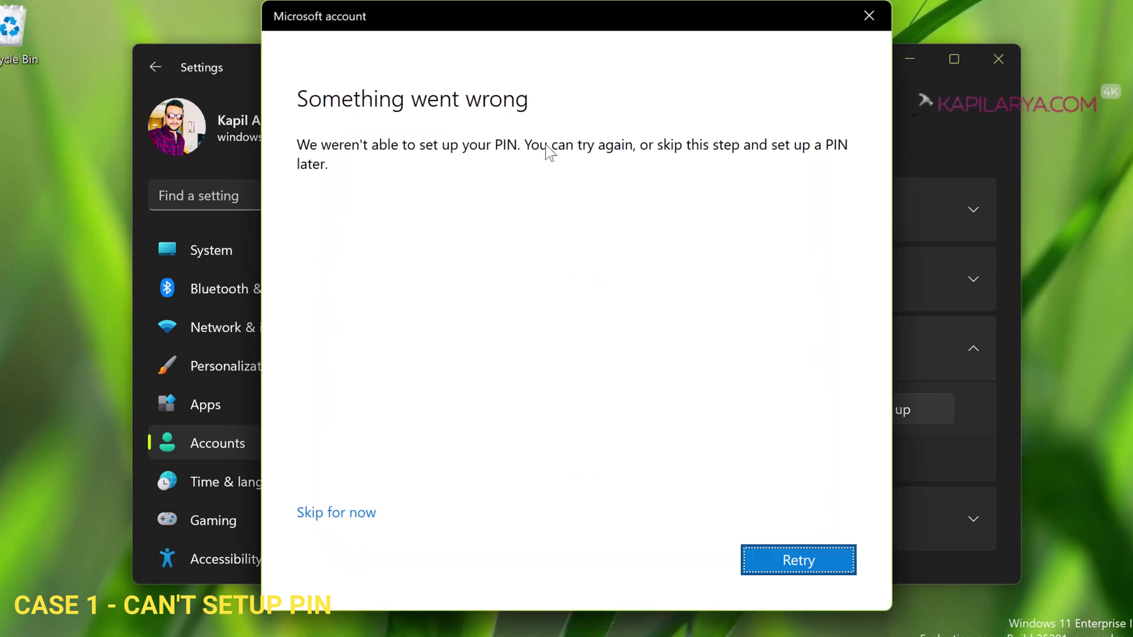
pyautogui.click(361, 519)
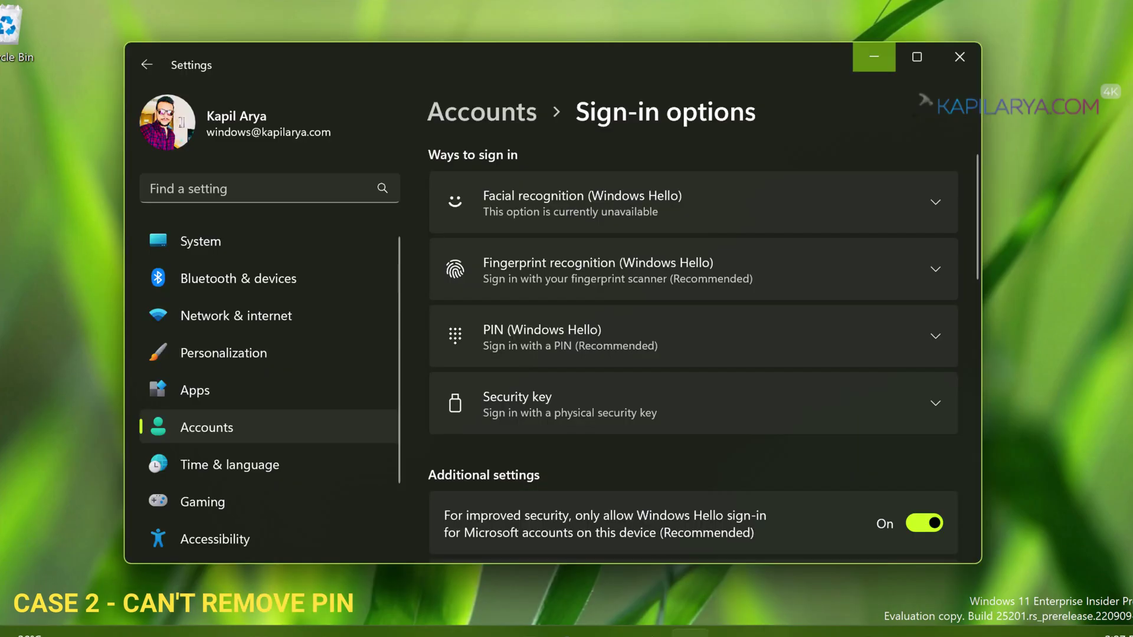
pyautogui.click(679, 338)
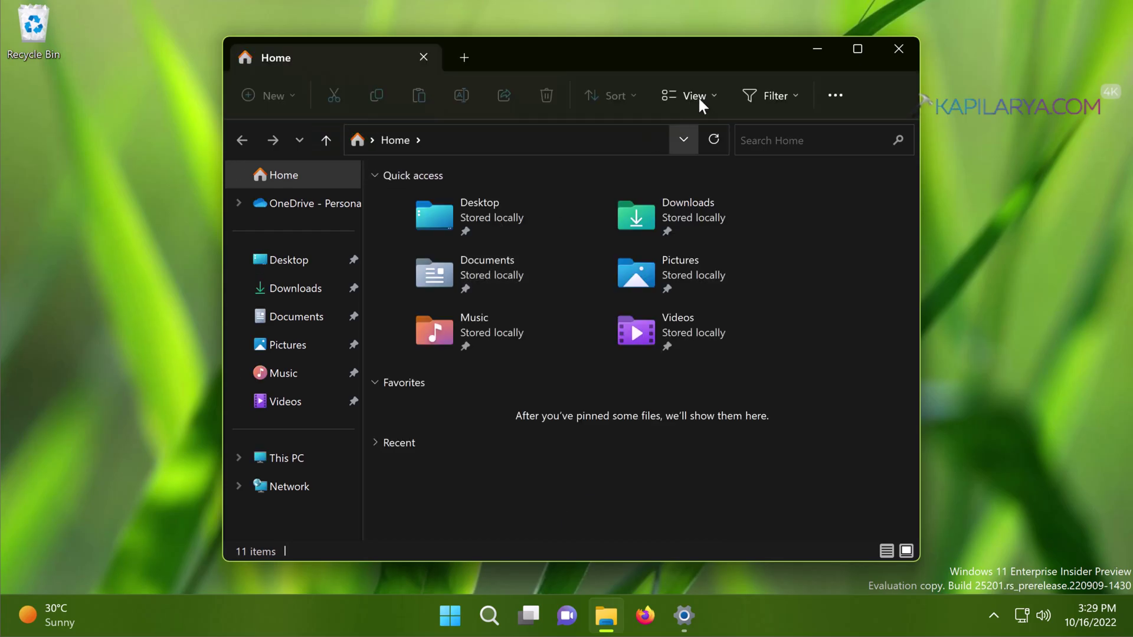
# Step: Turn on Hidden items in File Explorer's View > Show menu
pyautogui.click(710, 99)
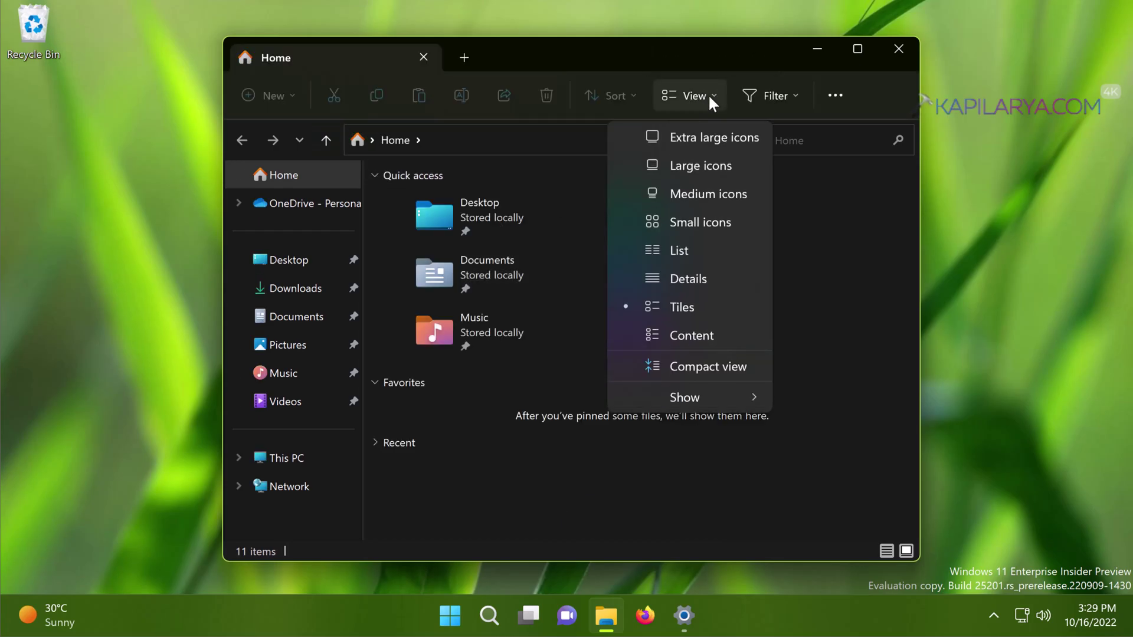
pyautogui.moveTo(687, 391)
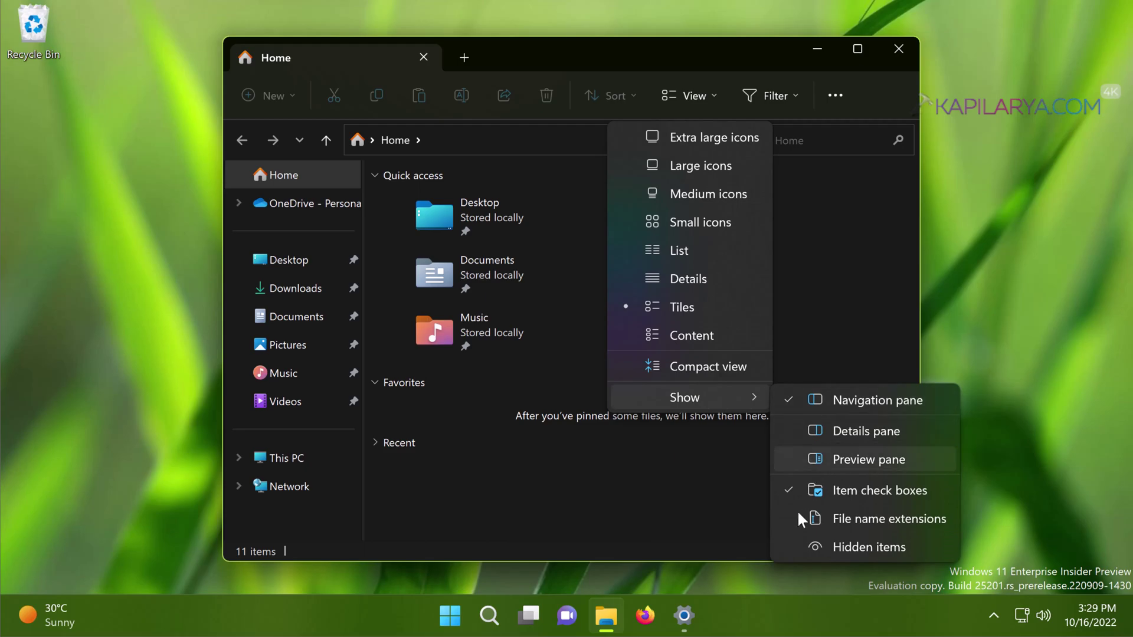
pyautogui.click(790, 546)
# Step: Browse to C:\Windows\ServiceProfiles and try opening the LocalService folder
pyautogui.click(277, 458)
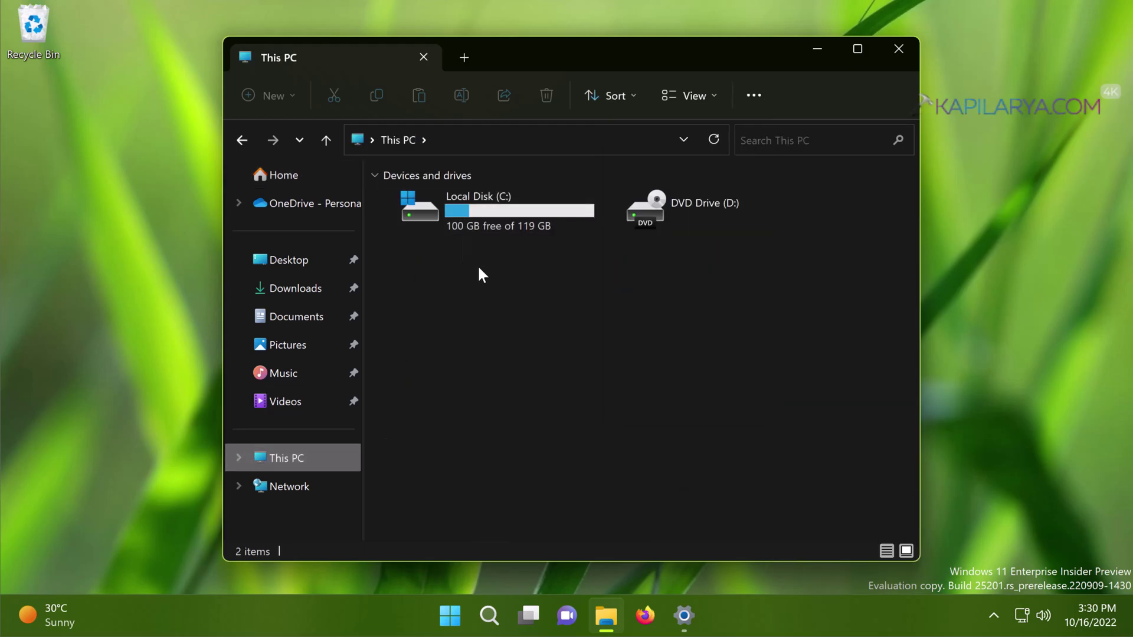
pyautogui.doubleClick(472, 218)
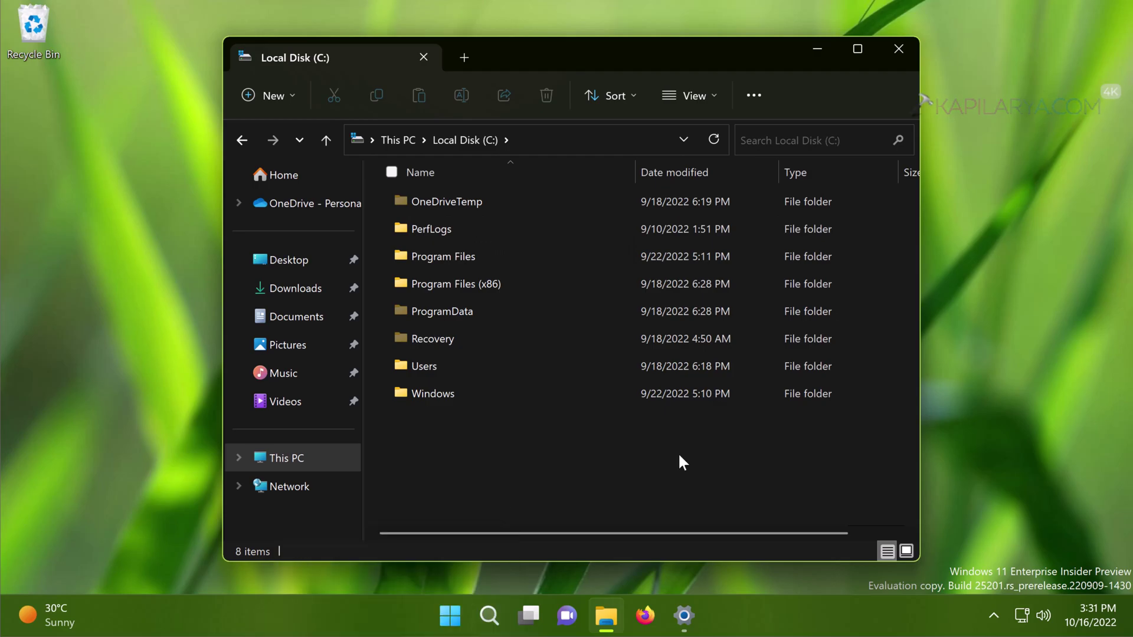
pyautogui.click(425, 390)
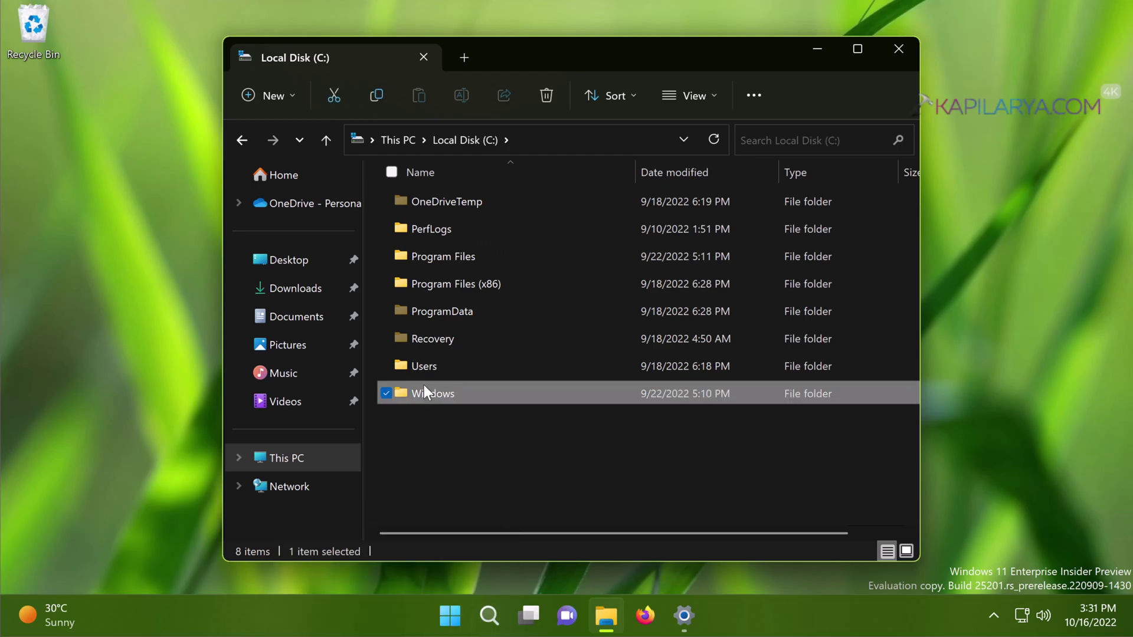
pyautogui.doubleClick(447, 391)
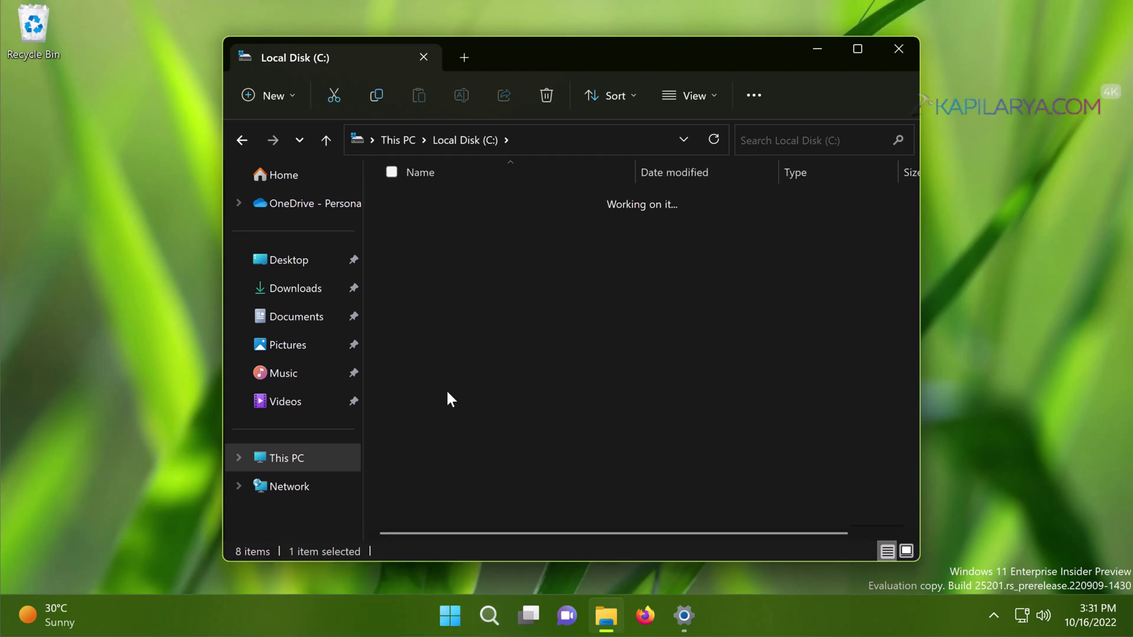
pyautogui.click(459, 334)
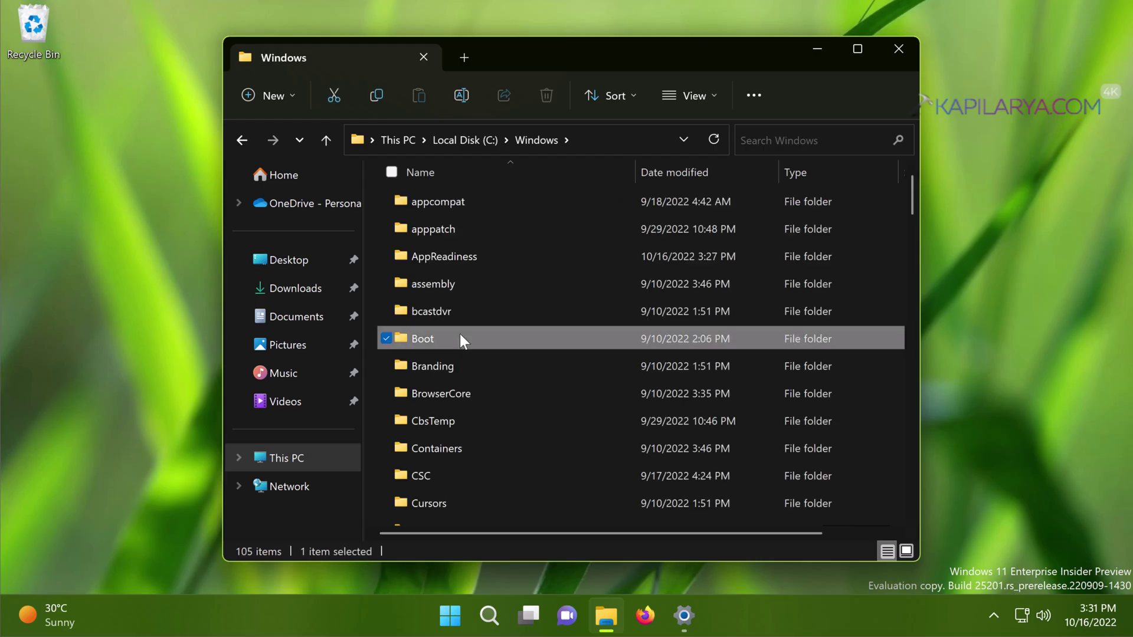
pyautogui.write('ser')
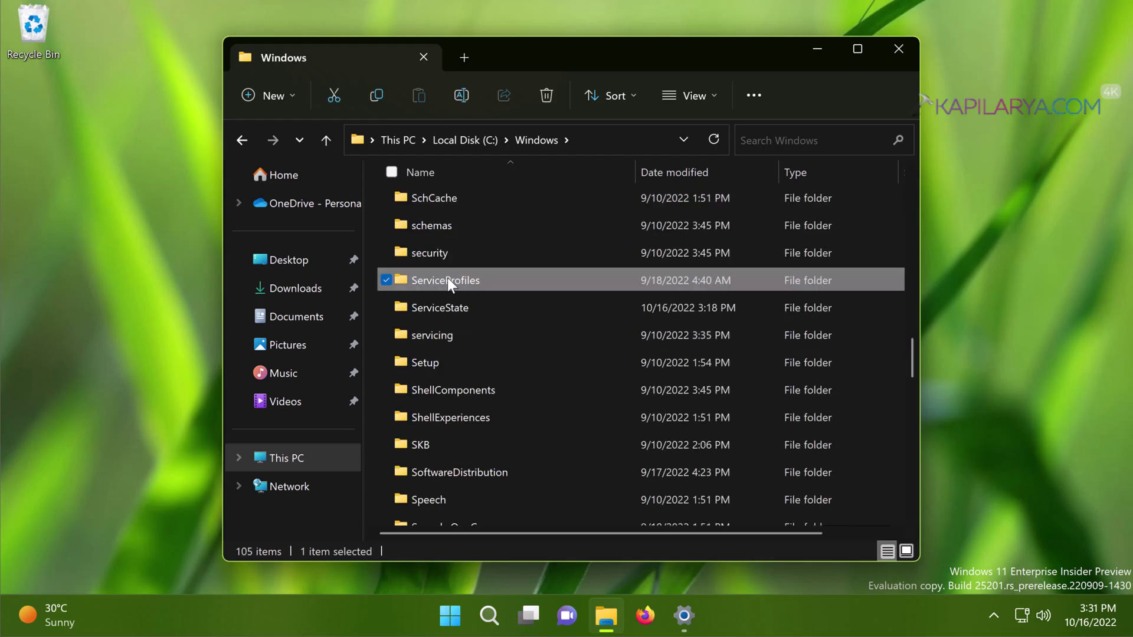
pyautogui.doubleClick(504, 280)
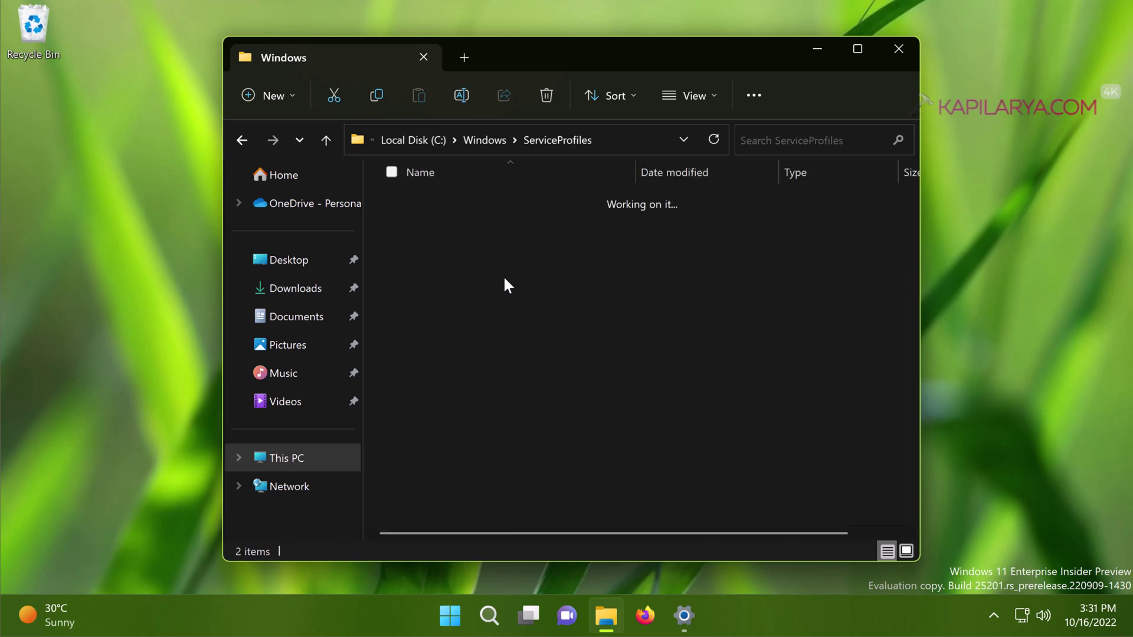
pyautogui.doubleClick(462, 201)
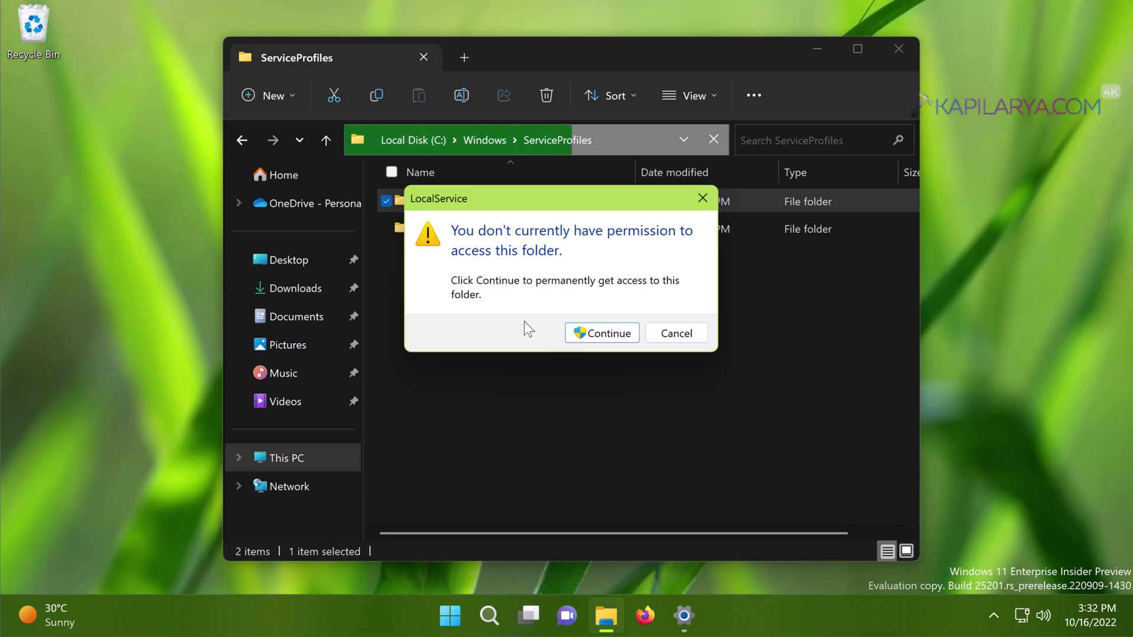
# Step: Continue past the access prompt, browse into LocalService\AppData\Local\Microsoft, and select Ngc
pyautogui.click(613, 334)
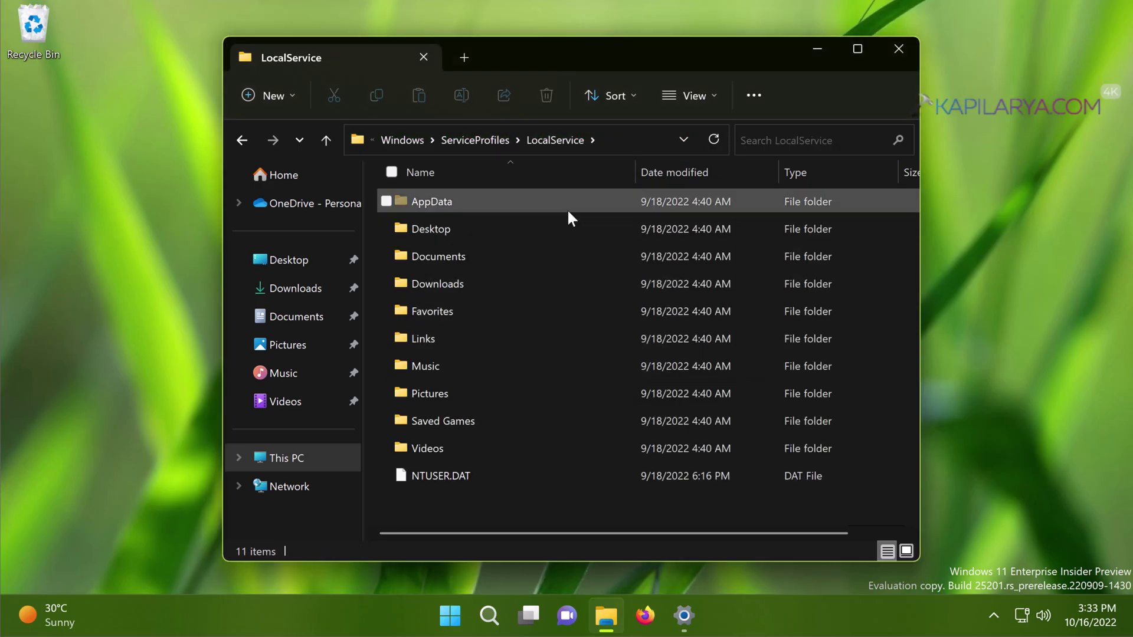
pyautogui.doubleClick(492, 202)
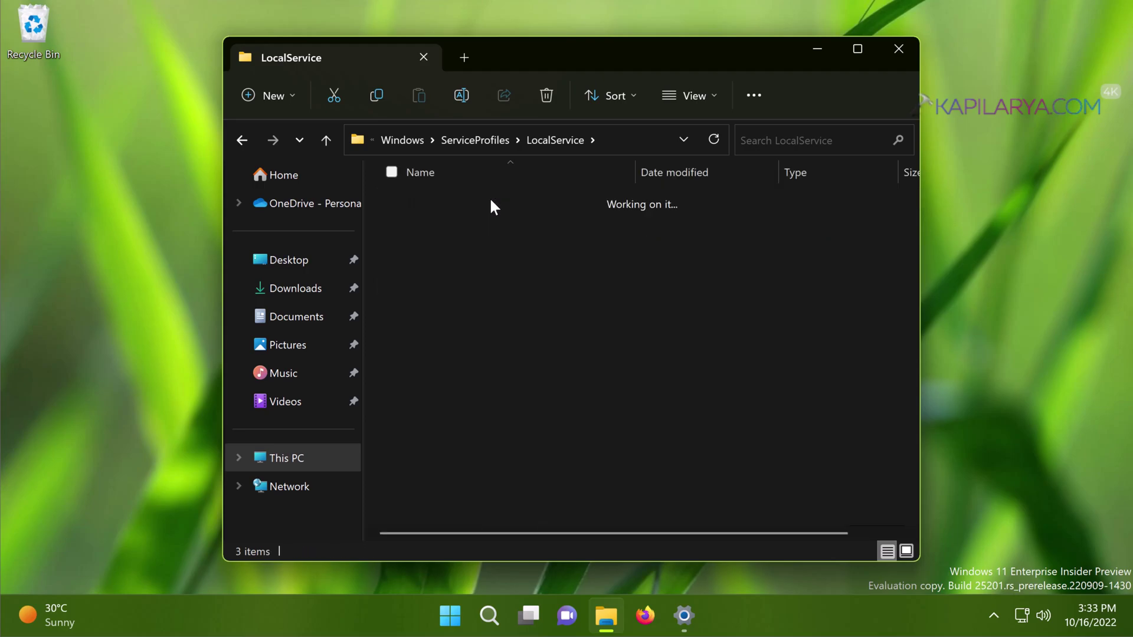
pyautogui.doubleClick(493, 201)
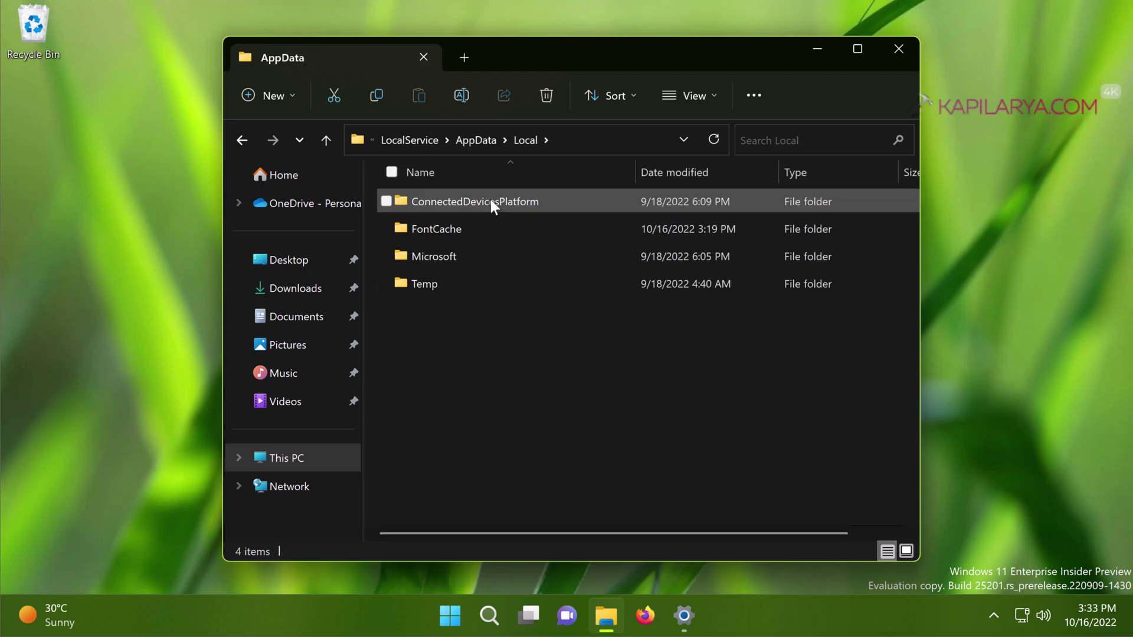
pyautogui.click(490, 257)
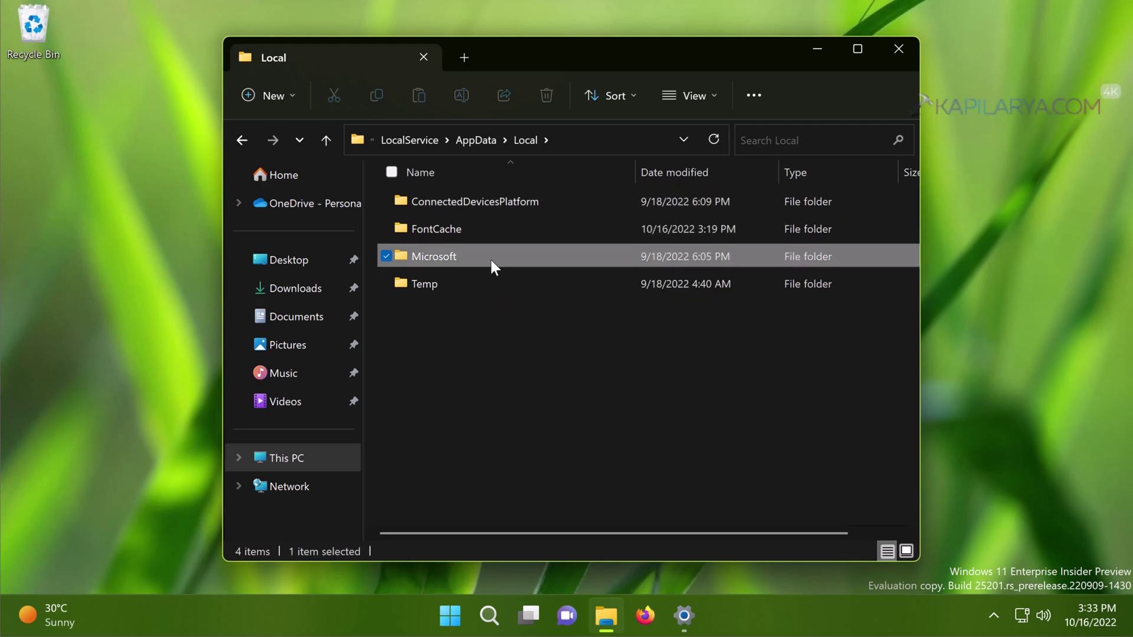
pyautogui.doubleClick(489, 257)
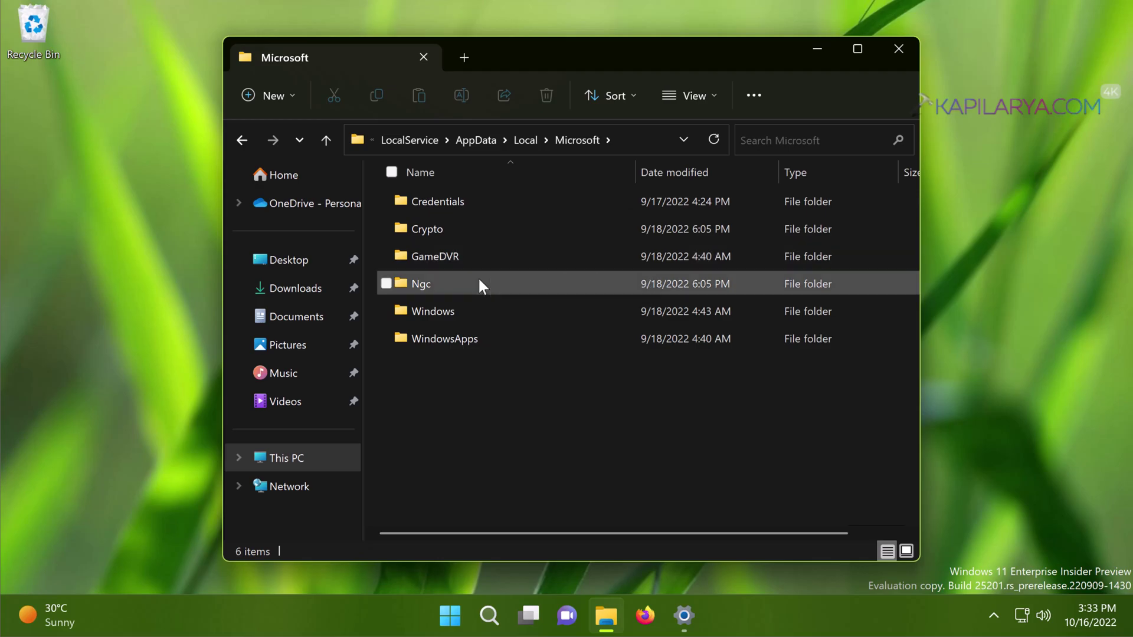
pyautogui.click(479, 281)
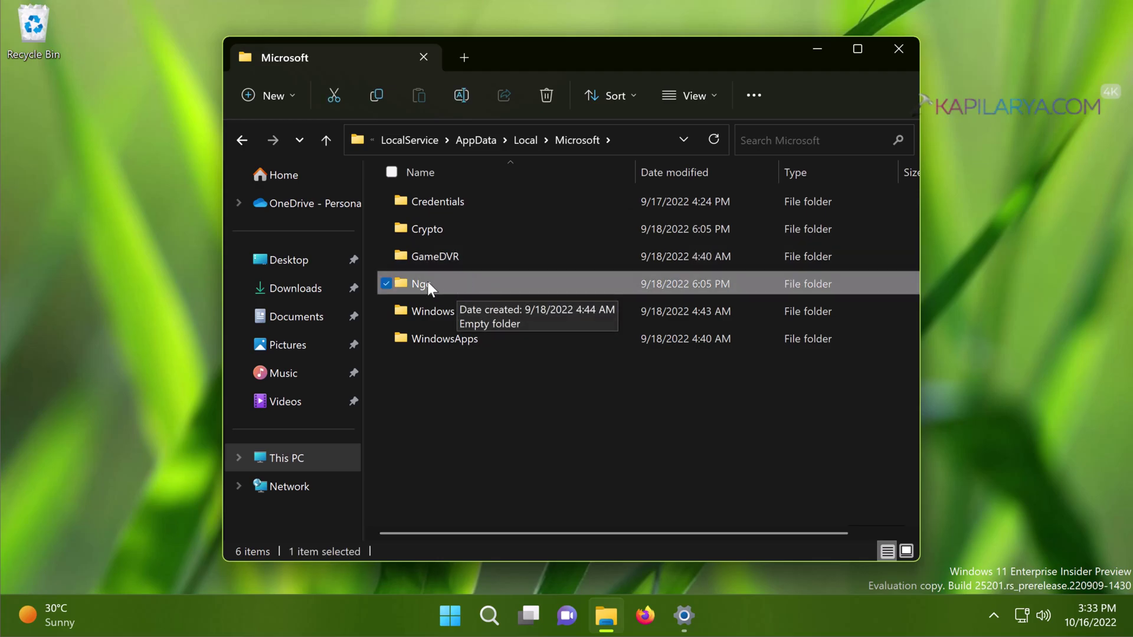
pyautogui.click(427, 282)
pyautogui.click(453, 283)
pyautogui.write('.old')
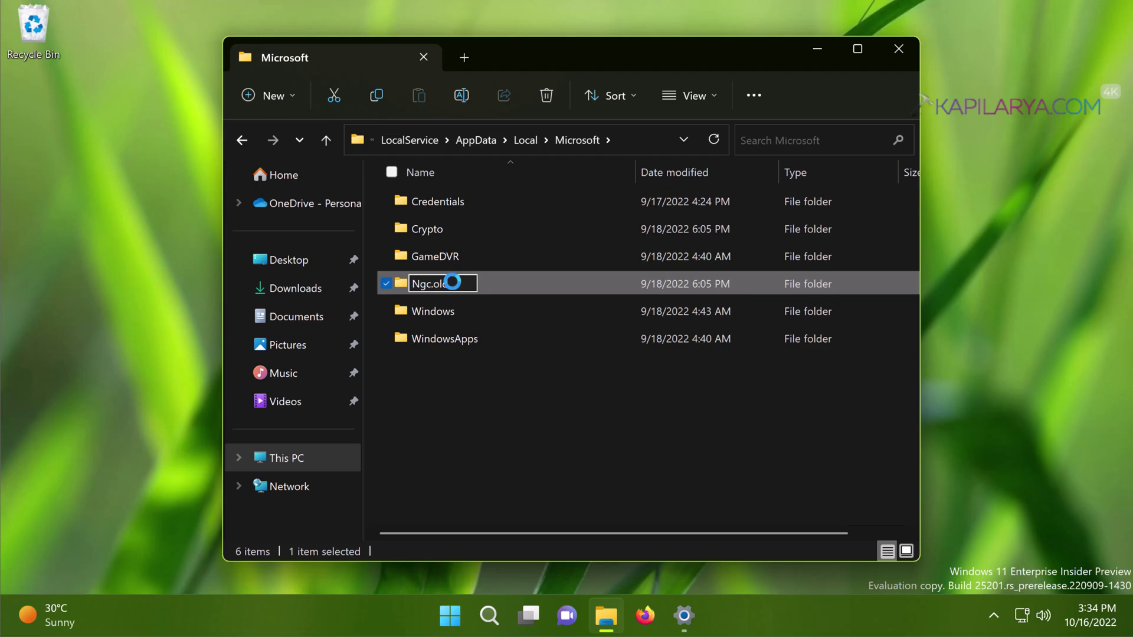
pyautogui.press('Return')
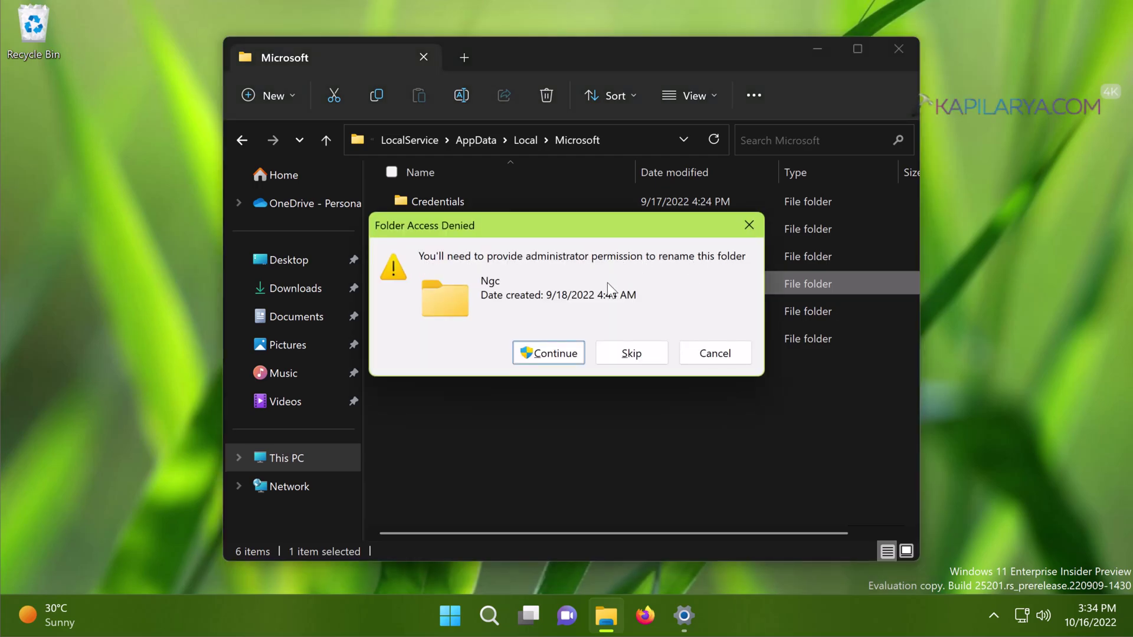
pyautogui.click(553, 356)
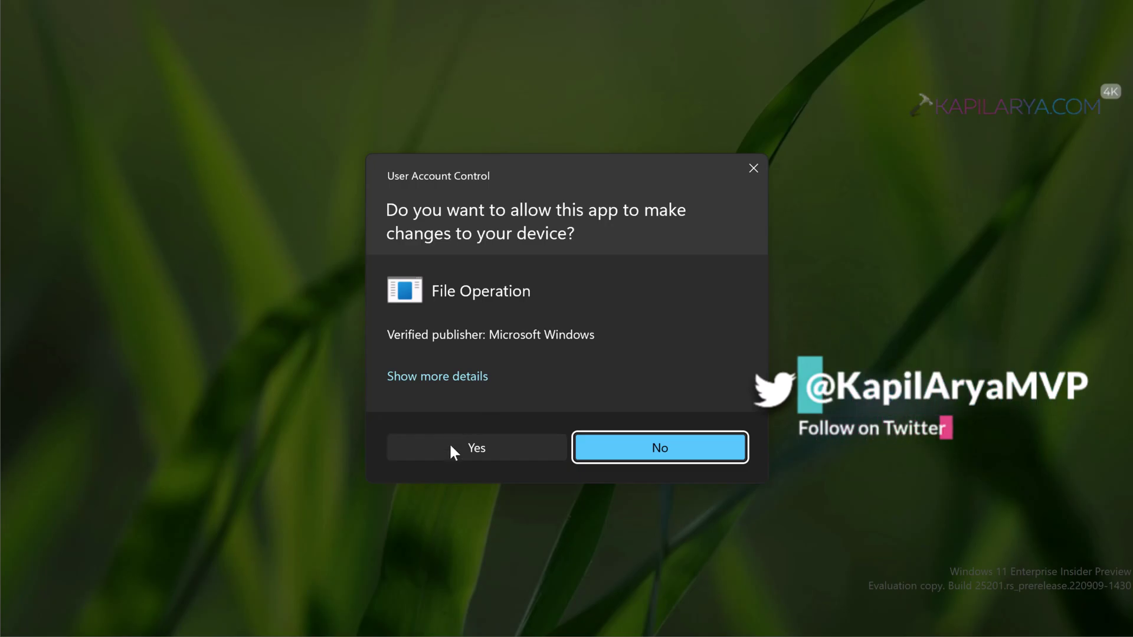
pyautogui.click(449, 453)
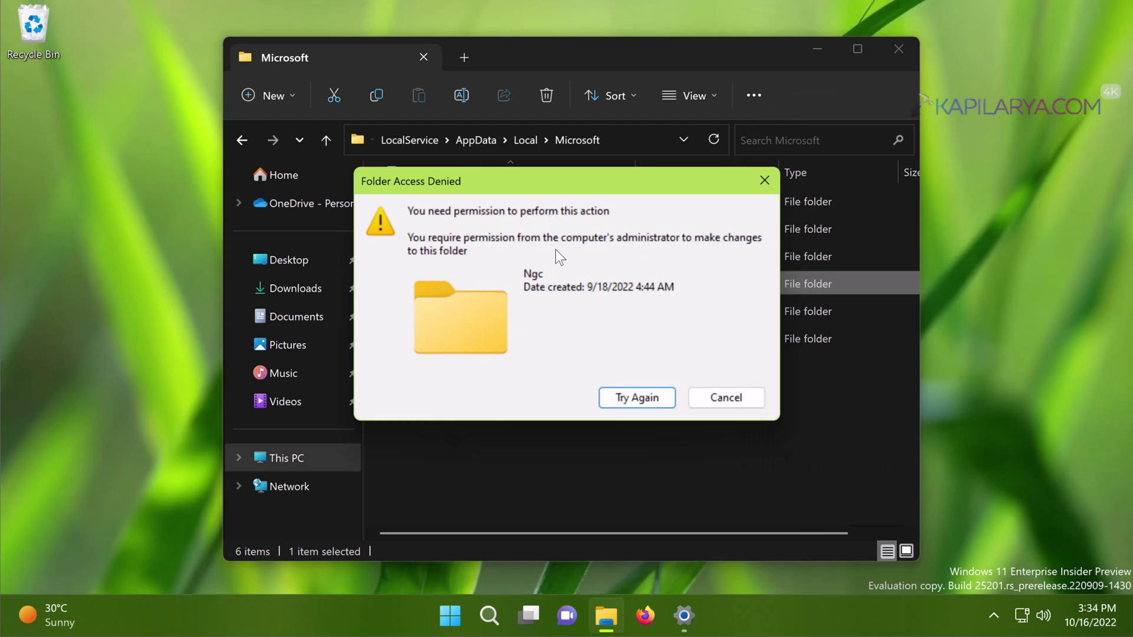
pyautogui.click(708, 399)
pyautogui.doubleClick(505, 281)
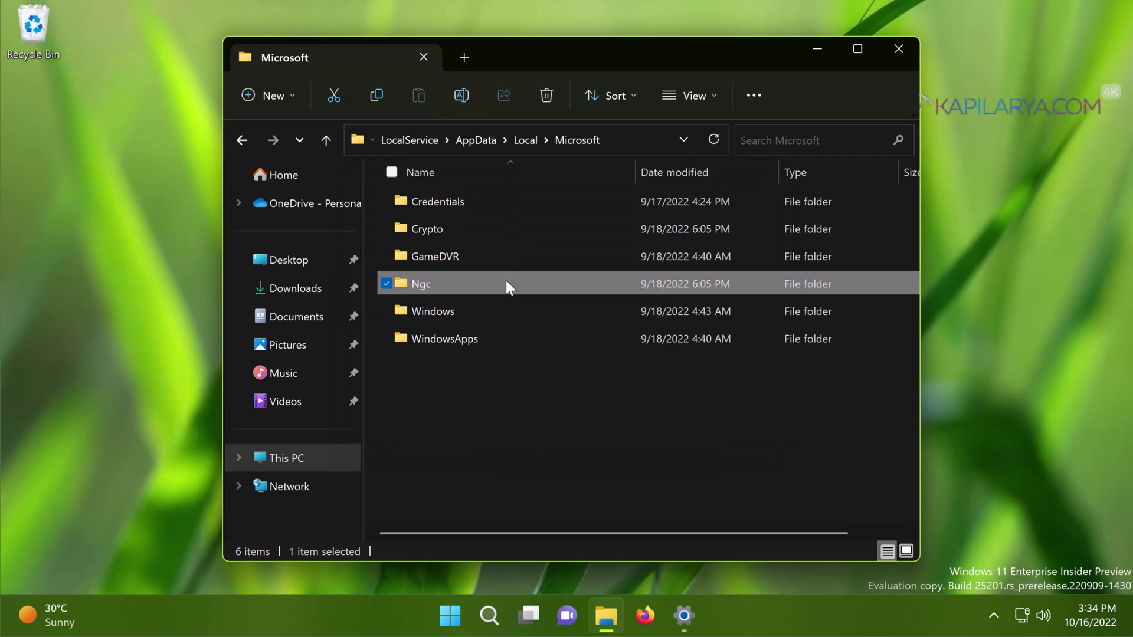
# Step: Open Ngc's Advanced Security Settings from Properties > Security and start changing its owner
pyautogui.rightClick(506, 286)
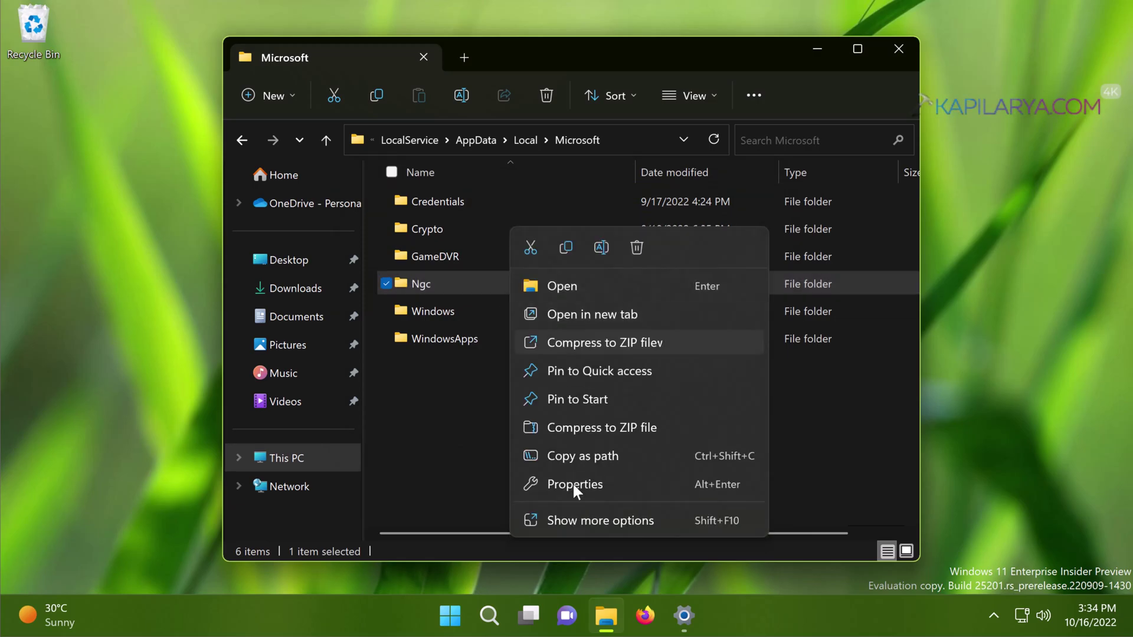
pyautogui.click(572, 484)
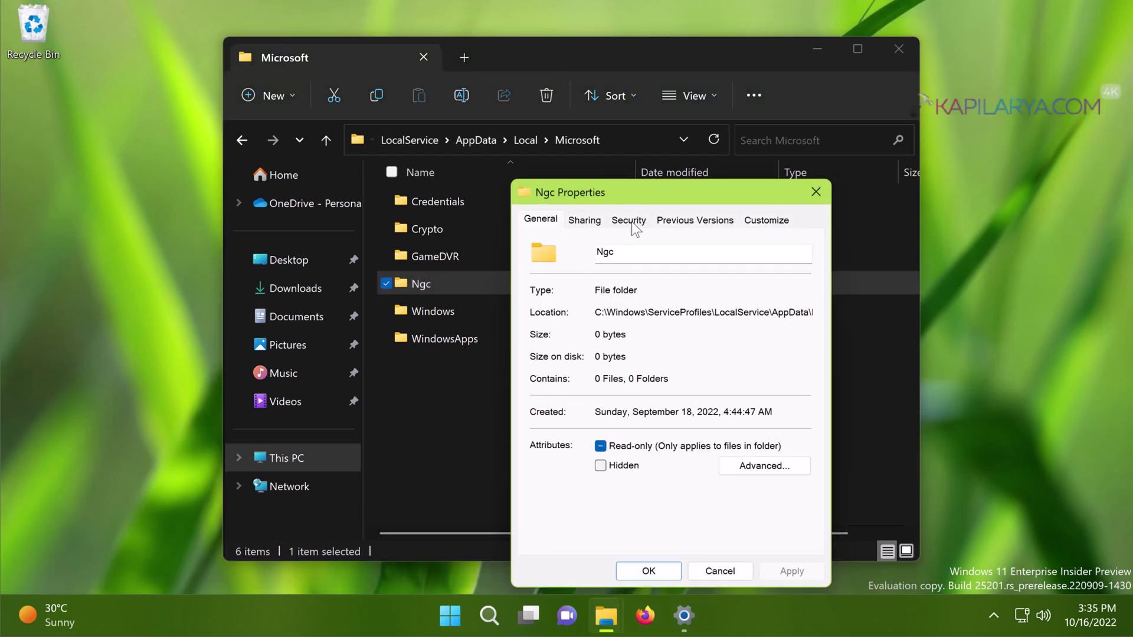
pyautogui.click(630, 221)
pyautogui.click(745, 507)
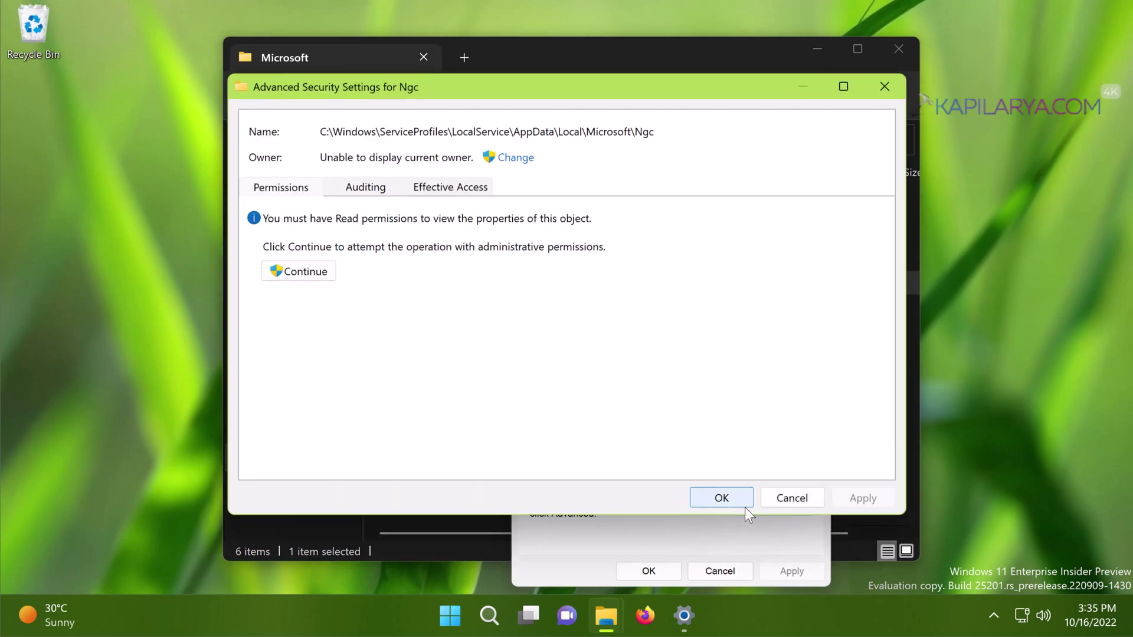
pyautogui.click(522, 165)
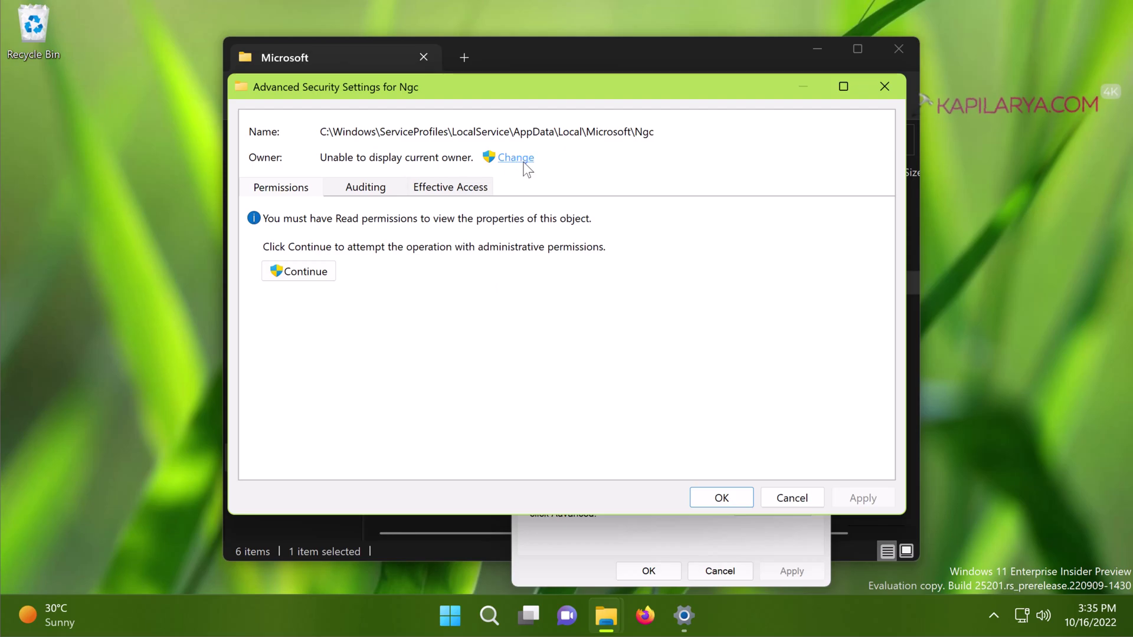
# Step: Find and set your own account as owner, replacing owner on subcontainers and objects
pyautogui.click(279, 294)
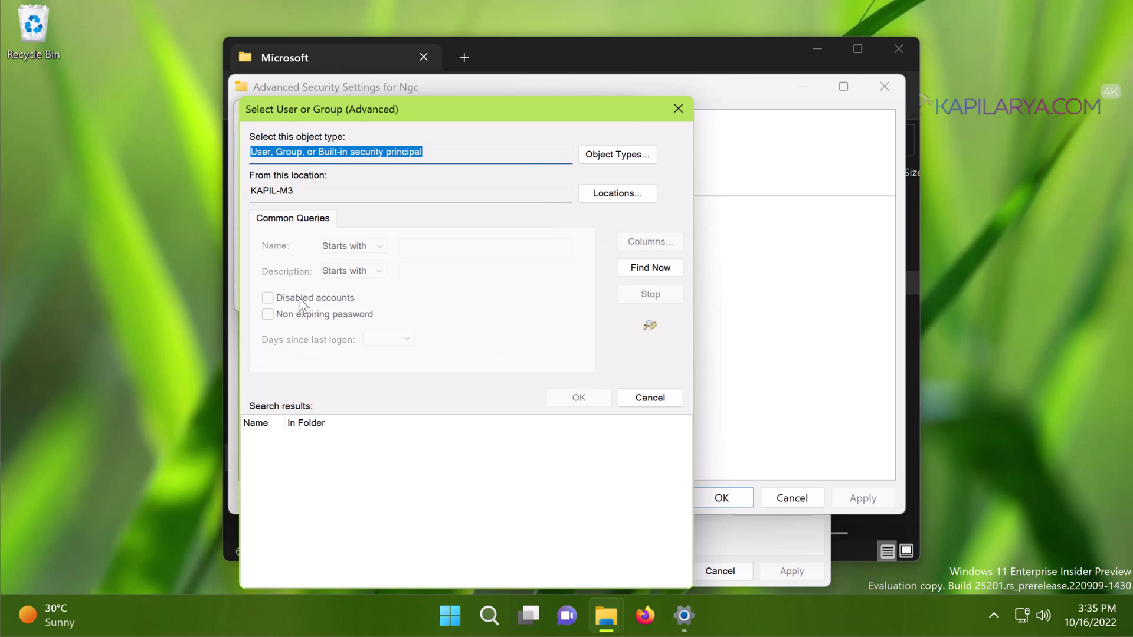
pyautogui.click(628, 270)
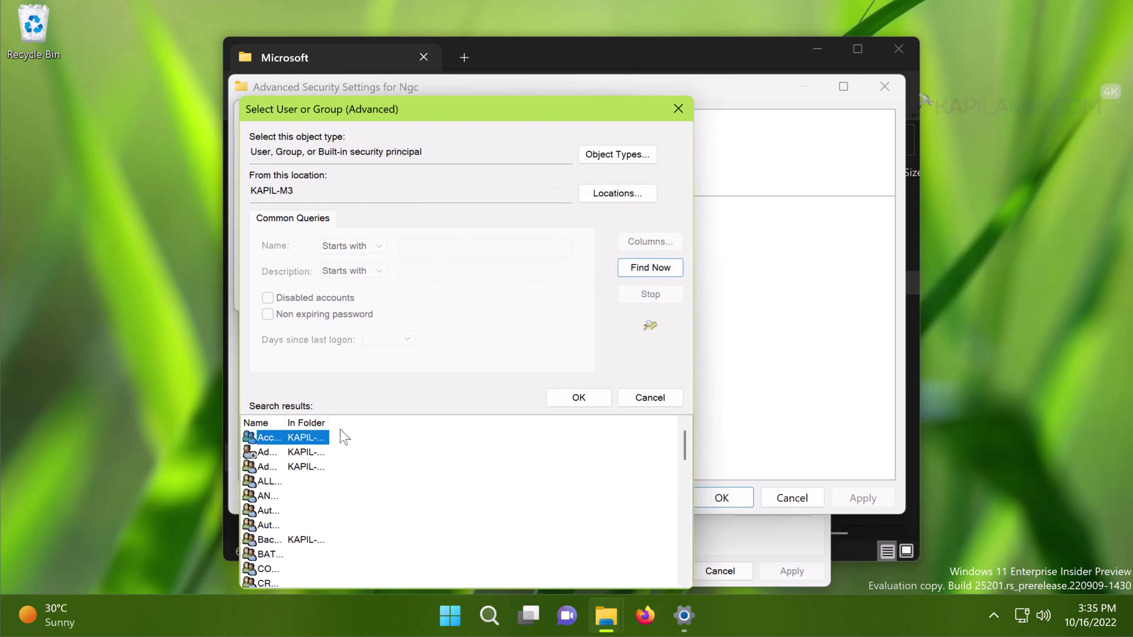
pyautogui.moveTo(328, 422); pyautogui.dragTo(408, 419)
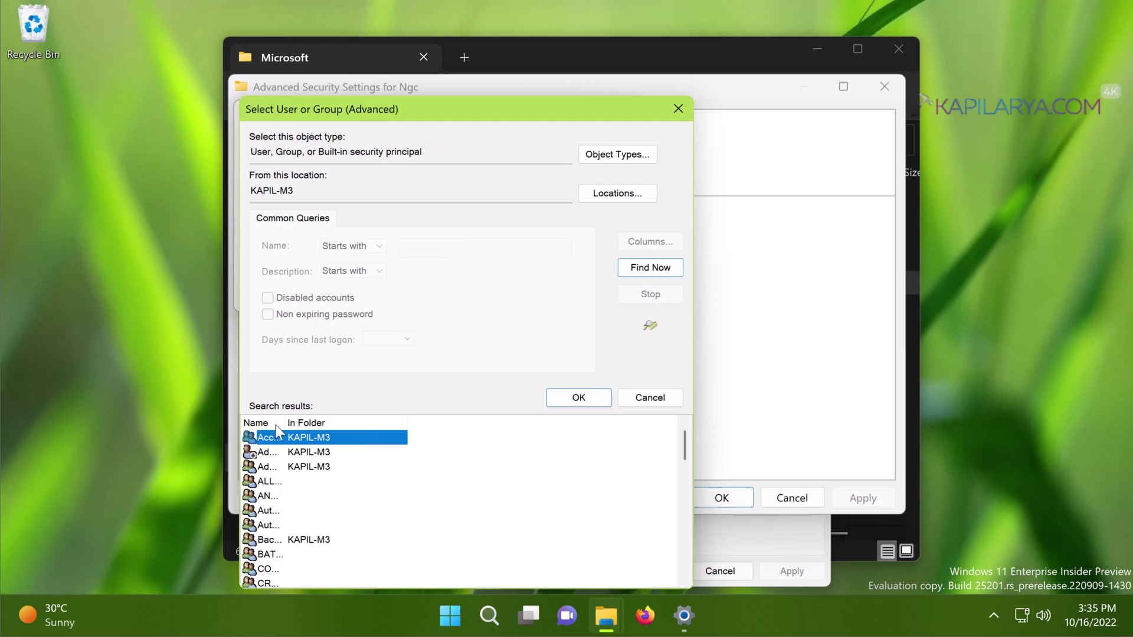
pyautogui.moveTo(323, 422); pyautogui.dragTo(360, 420)
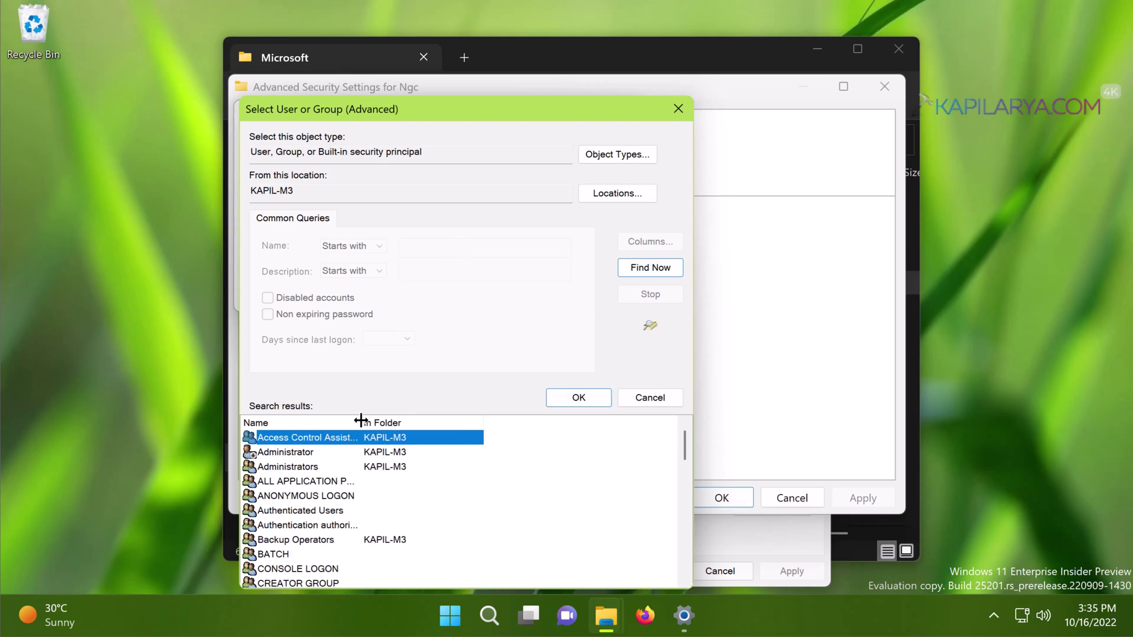
pyautogui.scroll(-5, 440, 477)
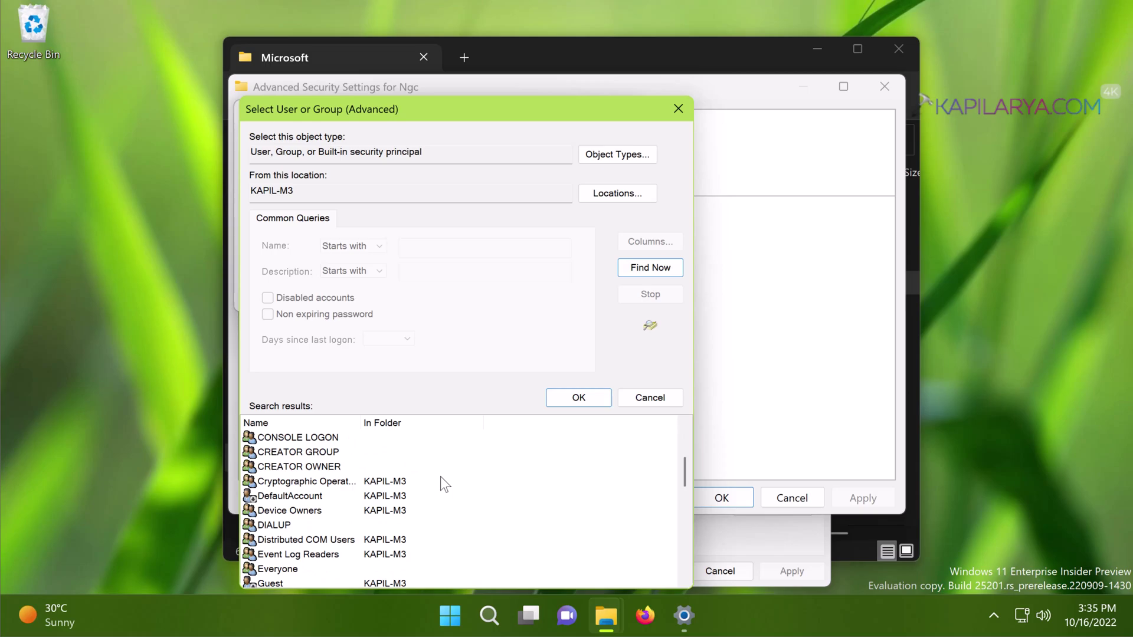
pyautogui.scroll(-5, 441, 478)
pyautogui.scroll(1, 441, 478)
pyautogui.scroll(2, 440, 477)
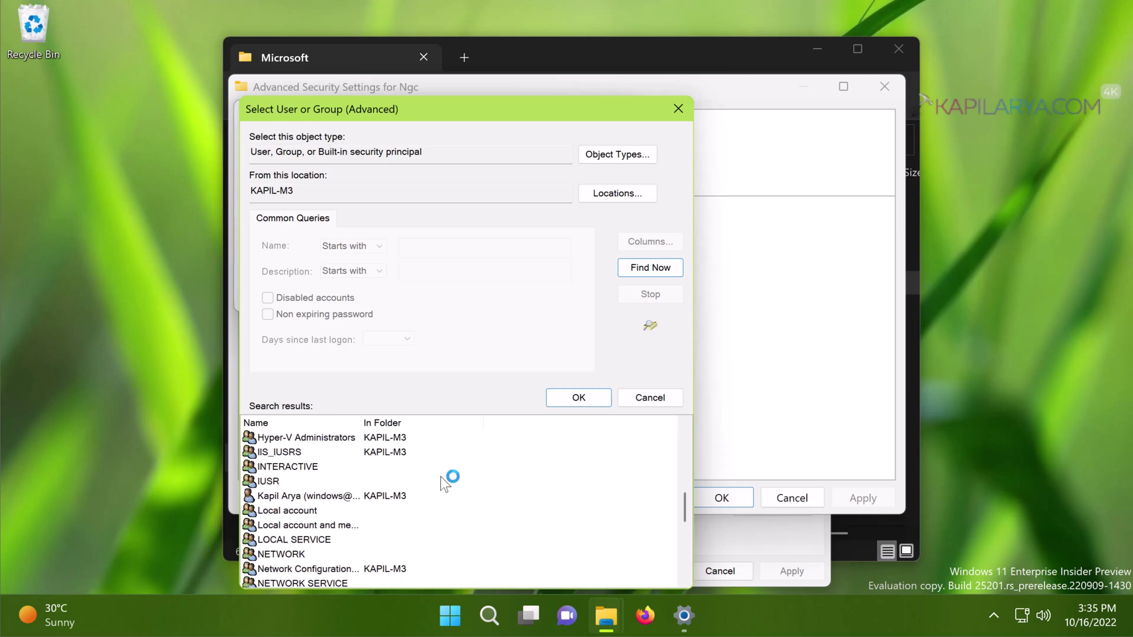
pyautogui.click(279, 496)
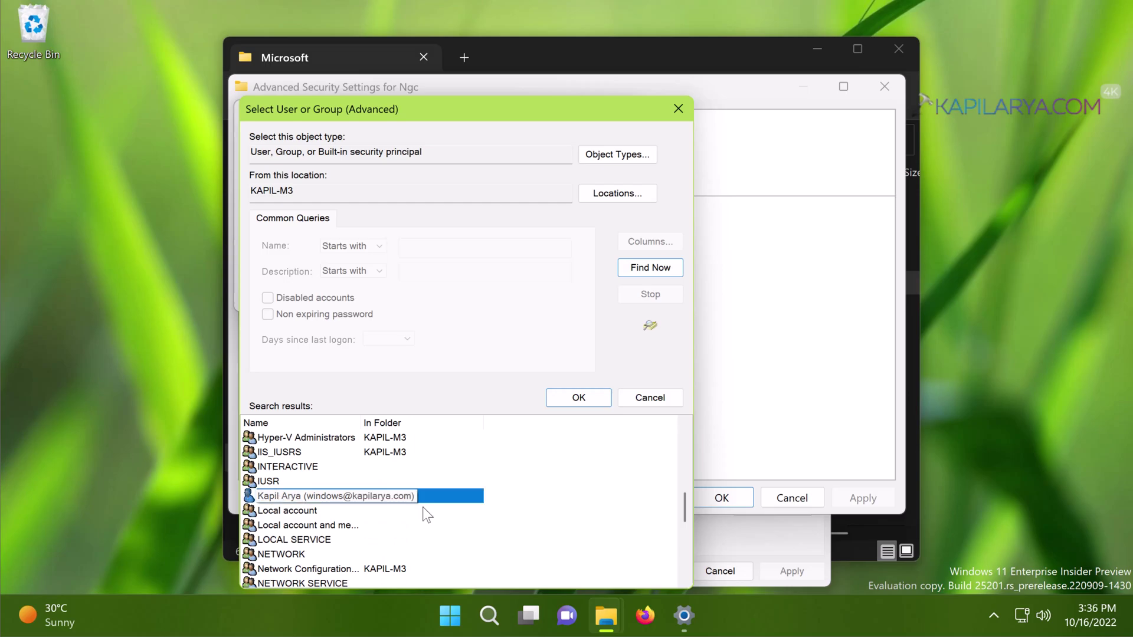
pyautogui.click(561, 400)
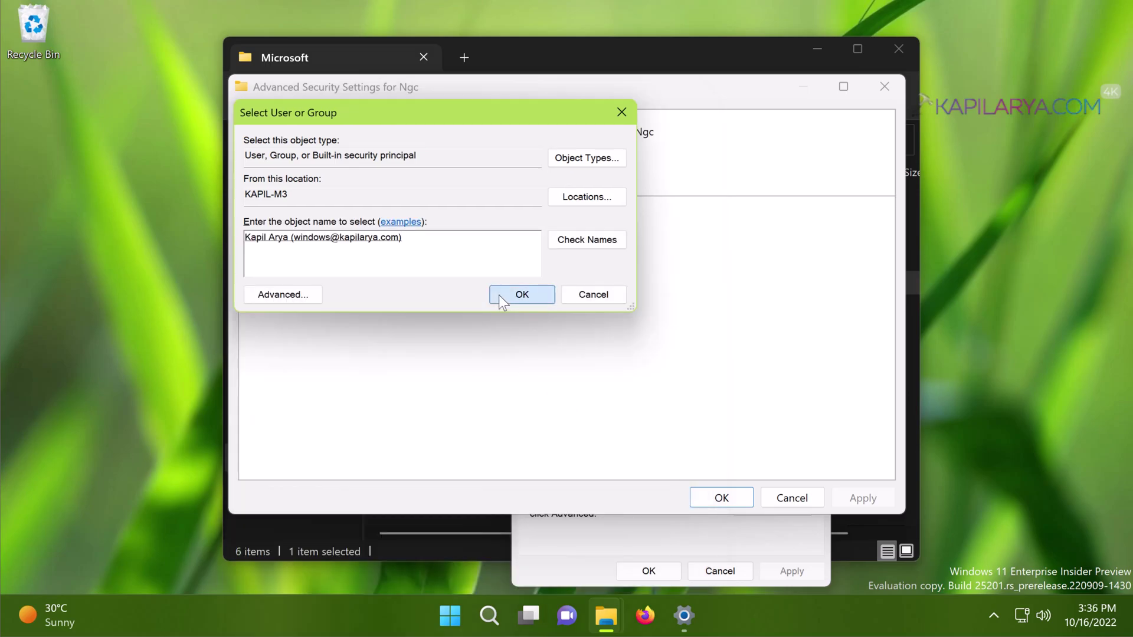
pyautogui.click(513, 294)
pyautogui.click(379, 184)
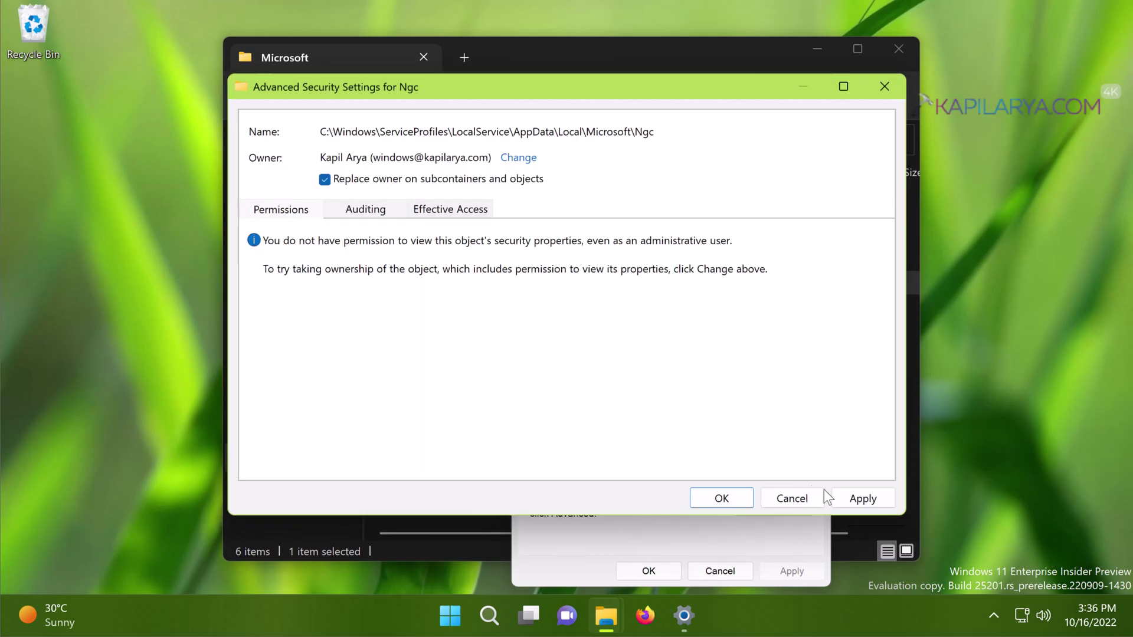
# Step: Apply Ngc's new ownership, accept full-control permission replacement, and close the security windows
pyautogui.click(840, 497)
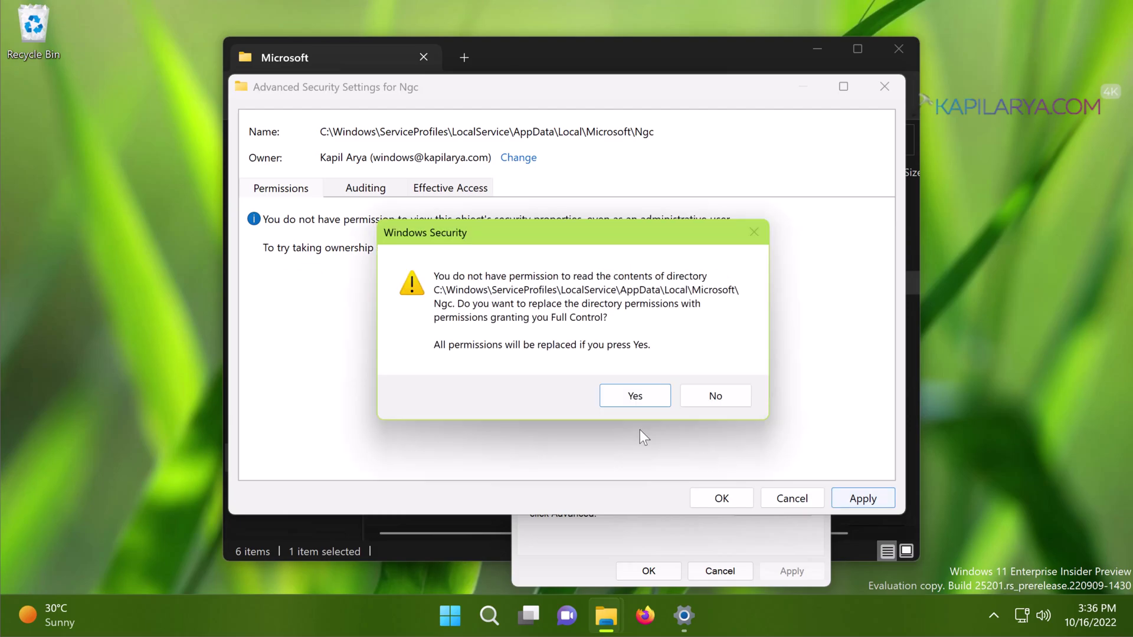
pyautogui.click(628, 397)
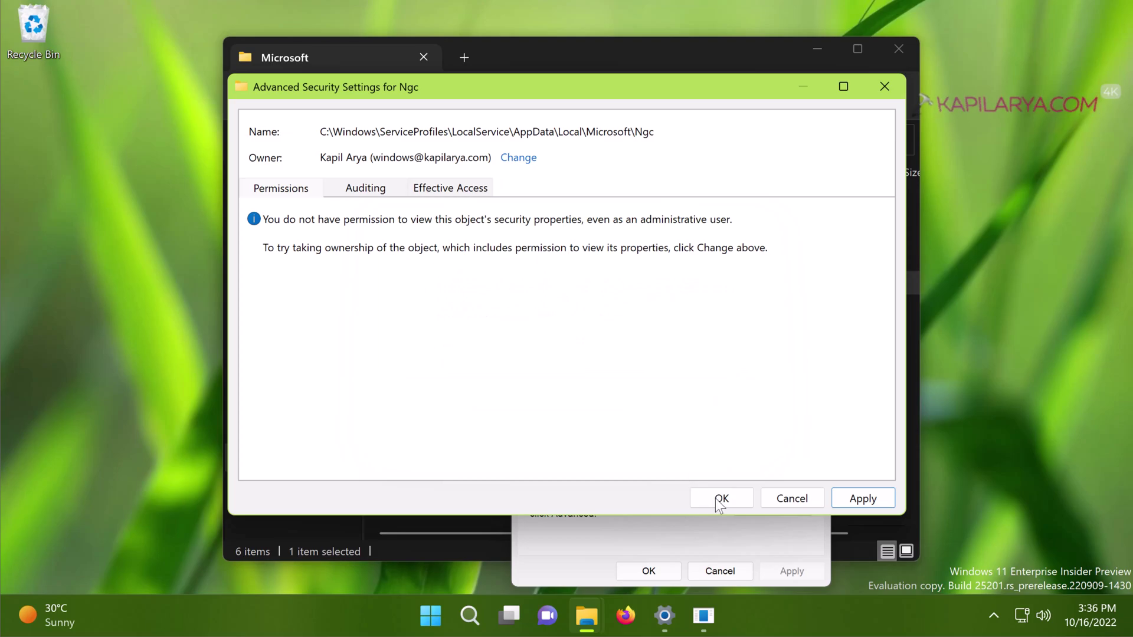
pyautogui.click(887, 90)
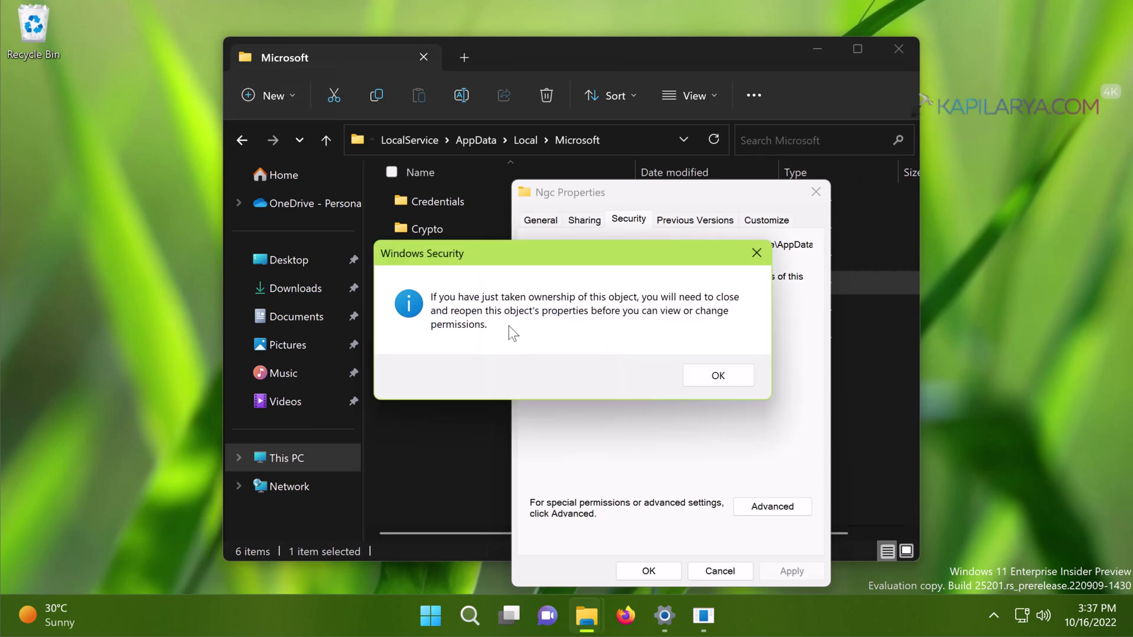
pyautogui.click(716, 375)
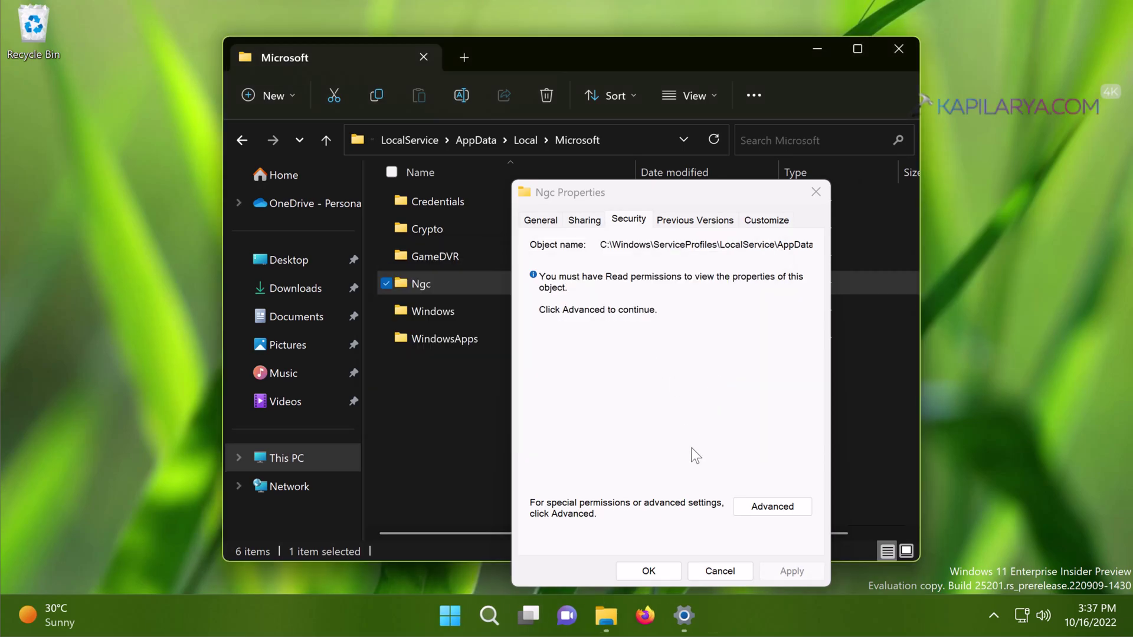
pyautogui.click(670, 572)
# Step: Reopen Ngc's Properties > Security > Advanced to see your account with Full control
pyautogui.click(649, 571)
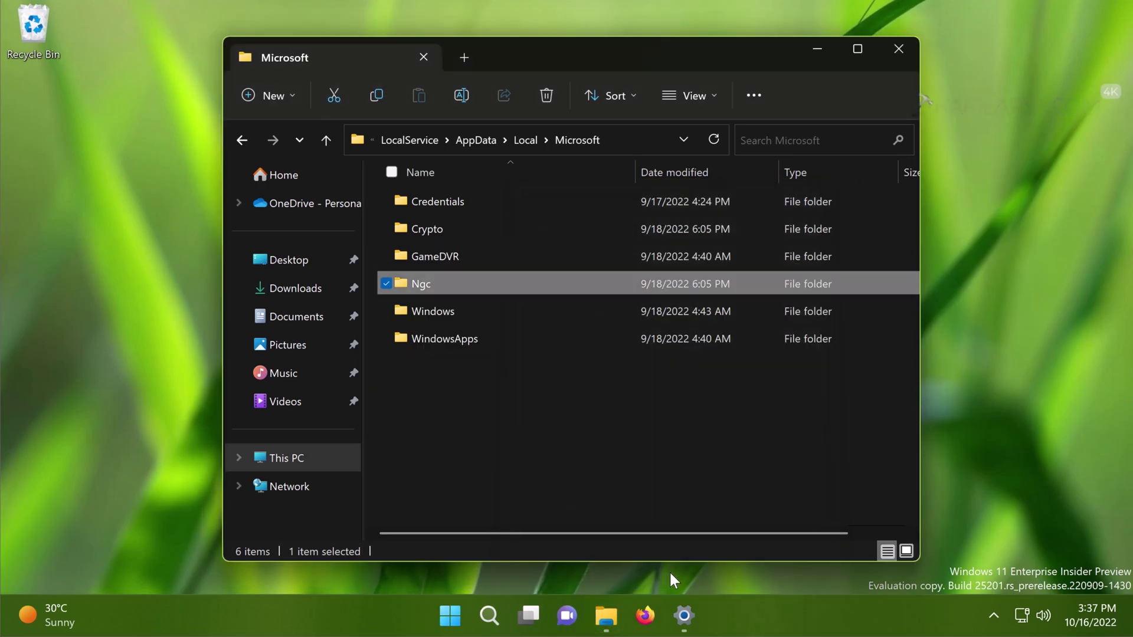
pyautogui.rightClick(495, 285)
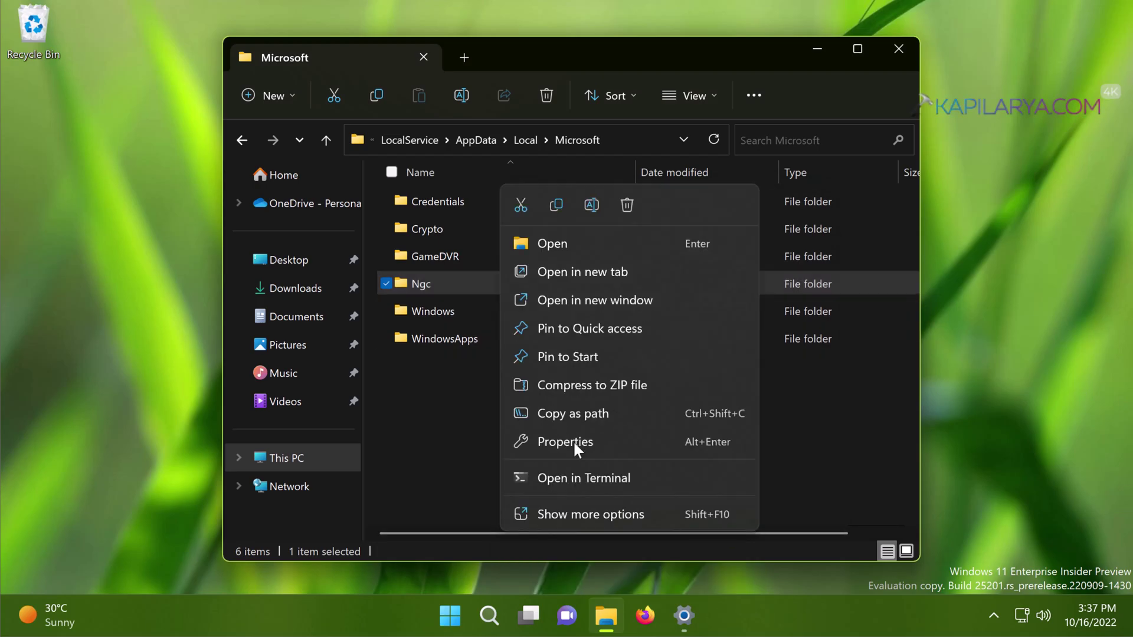
pyautogui.click(582, 443)
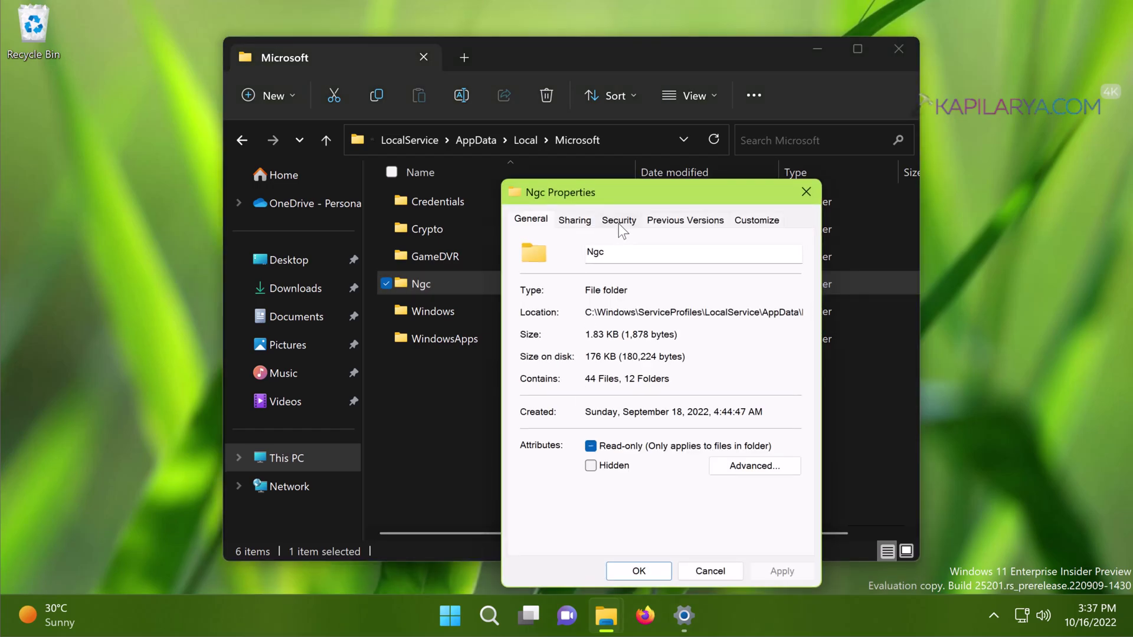
pyautogui.click(618, 225)
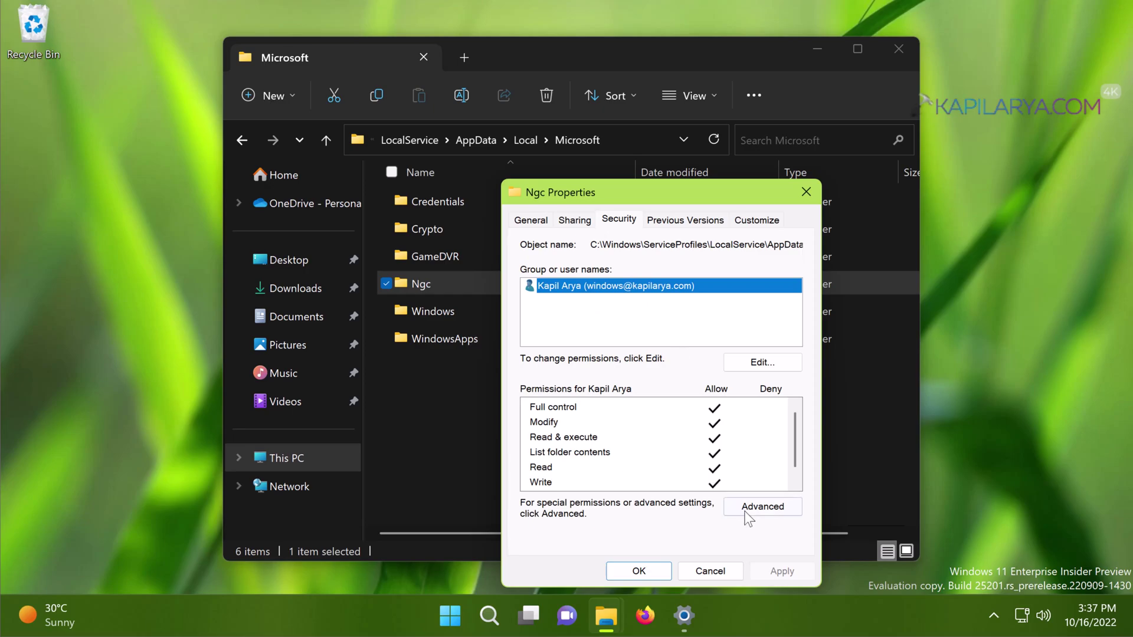
pyautogui.click(725, 501)
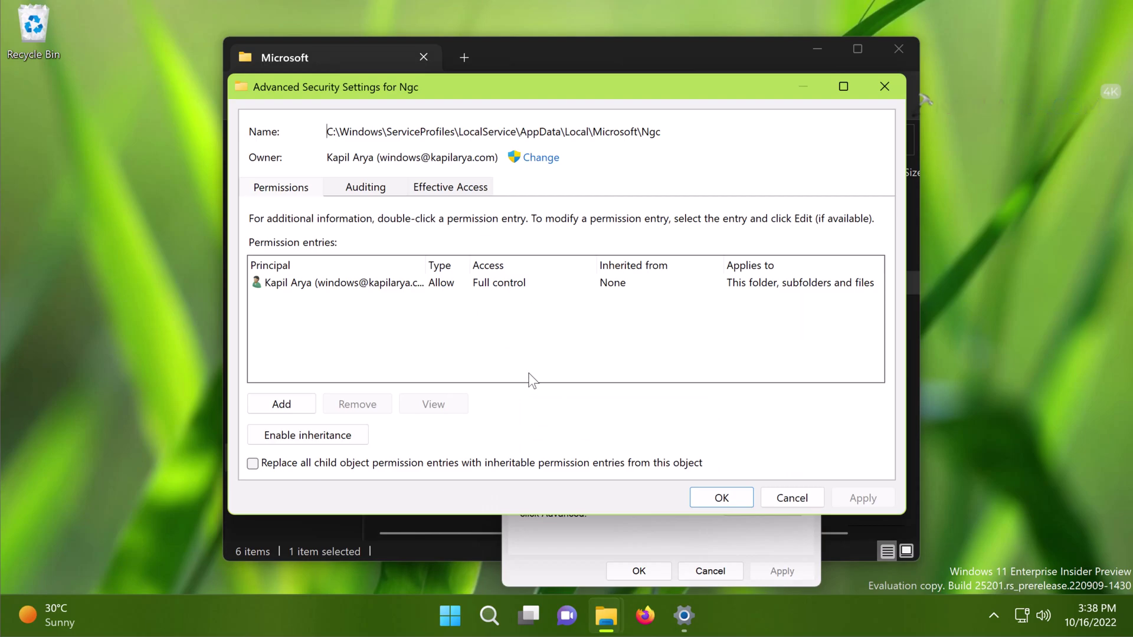
# Step: Enable replacing all child object permission entries on Ngc, confirm both warnings, and save
pyautogui.click(463, 465)
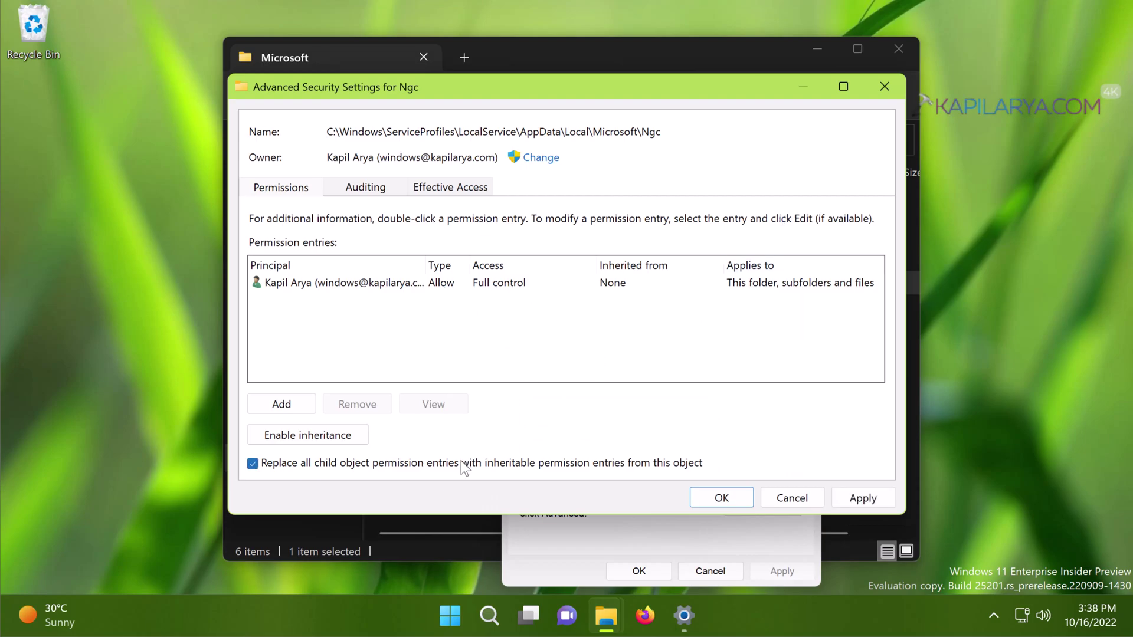
pyautogui.click(863, 499)
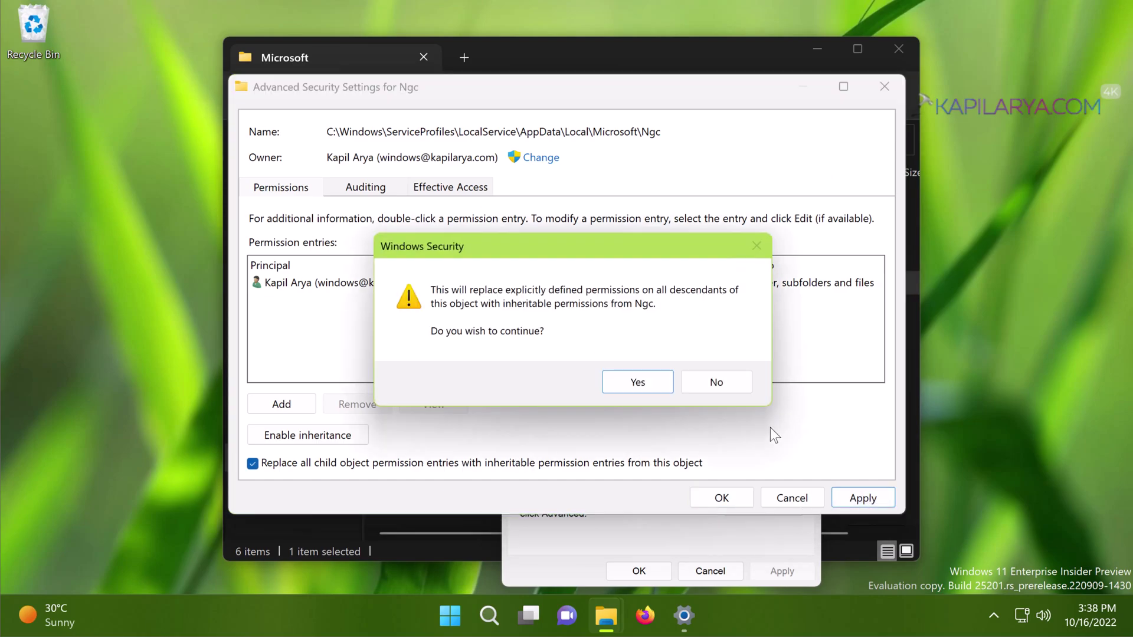
pyautogui.click(628, 372)
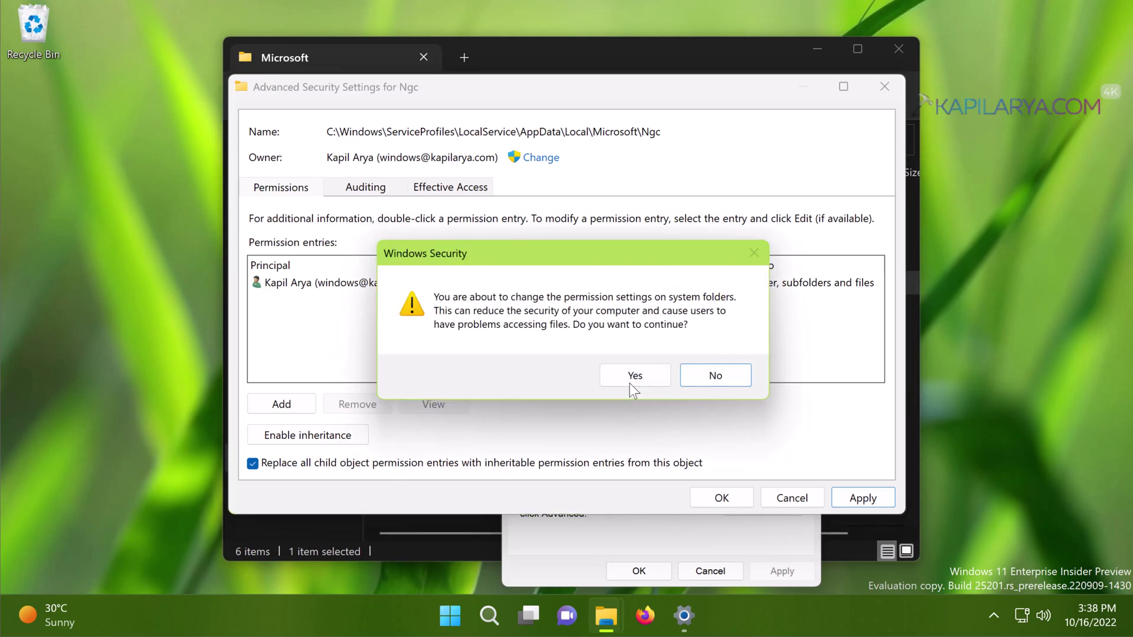
pyautogui.click(636, 373)
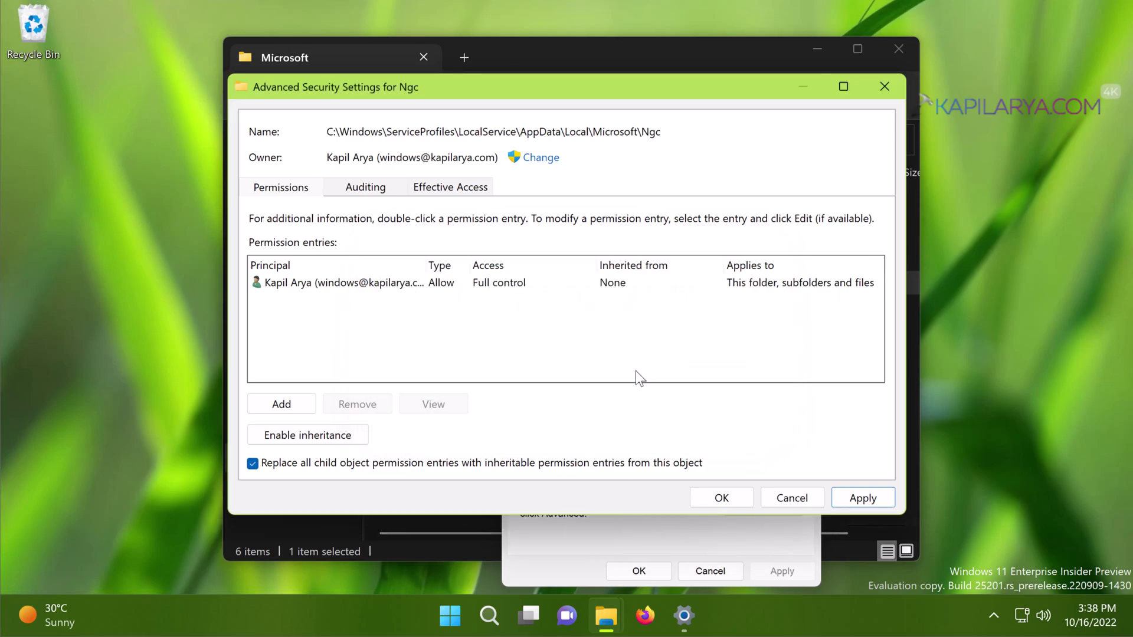
pyautogui.click(714, 499)
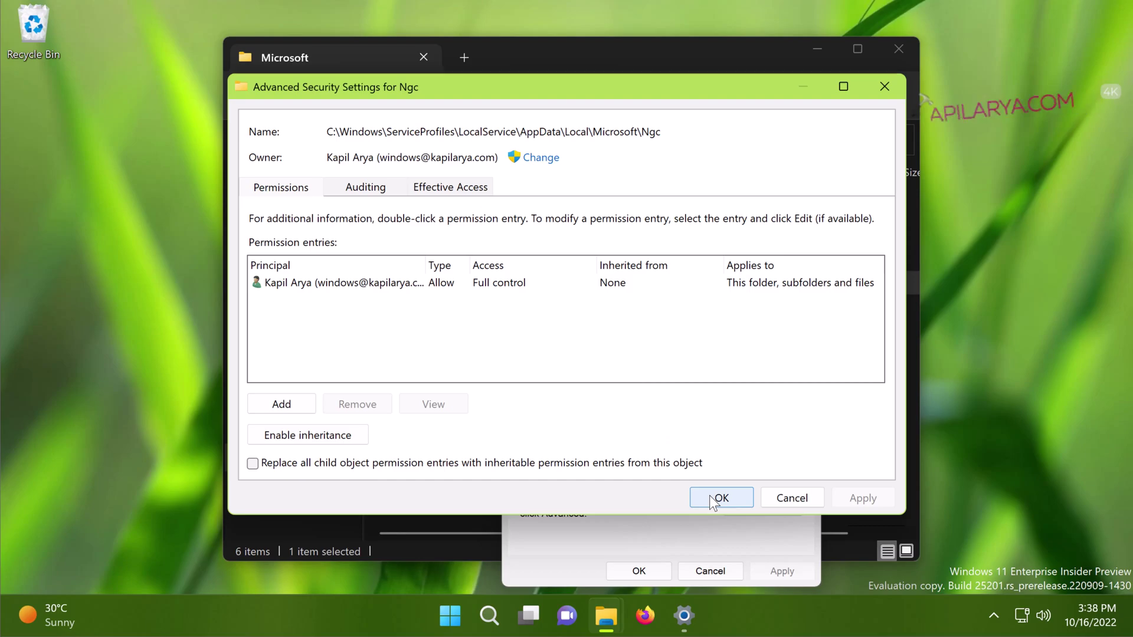
# Step: Close Ngc Properties, rename the folder to Ngc.old, and close File Explorer
pyautogui.click(649, 571)
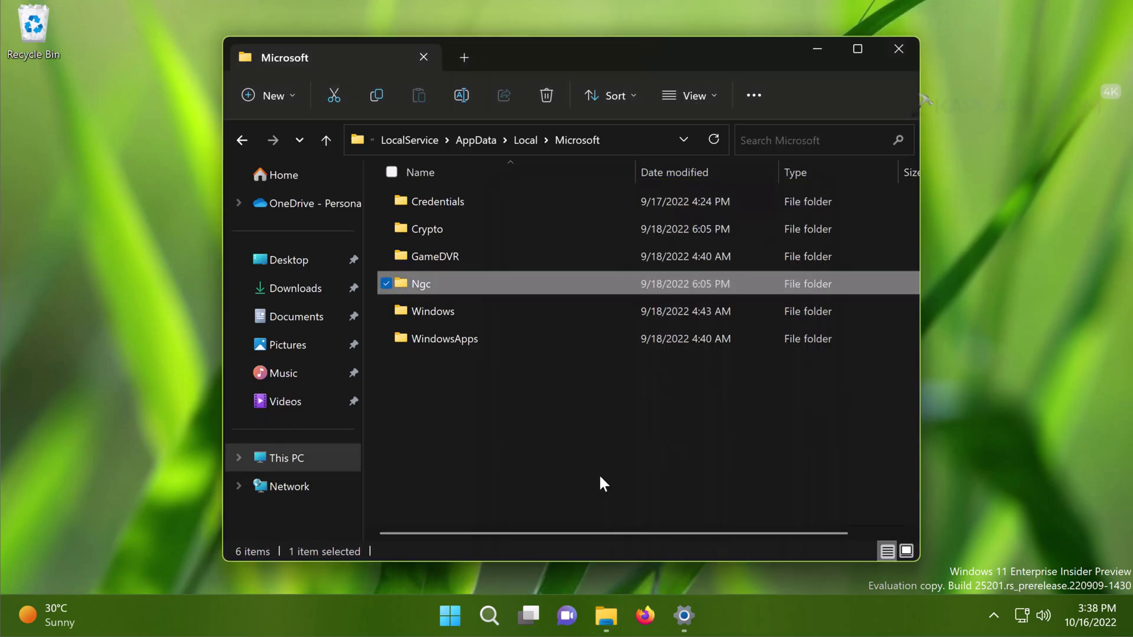
pyautogui.click(437, 282)
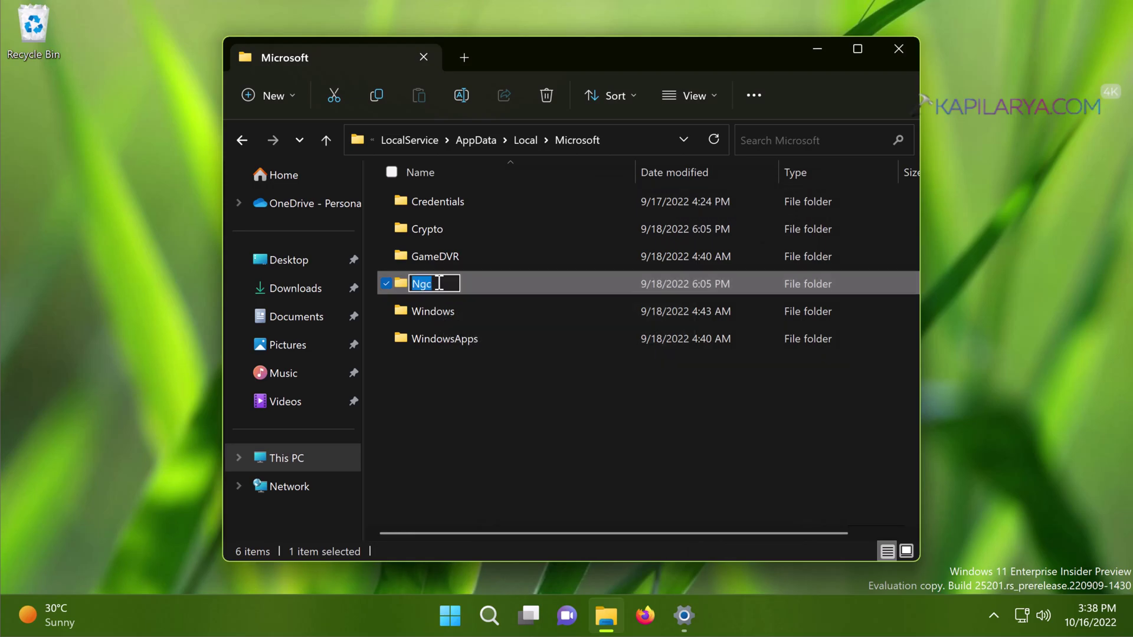
pyautogui.click(439, 284)
pyautogui.write('.old')
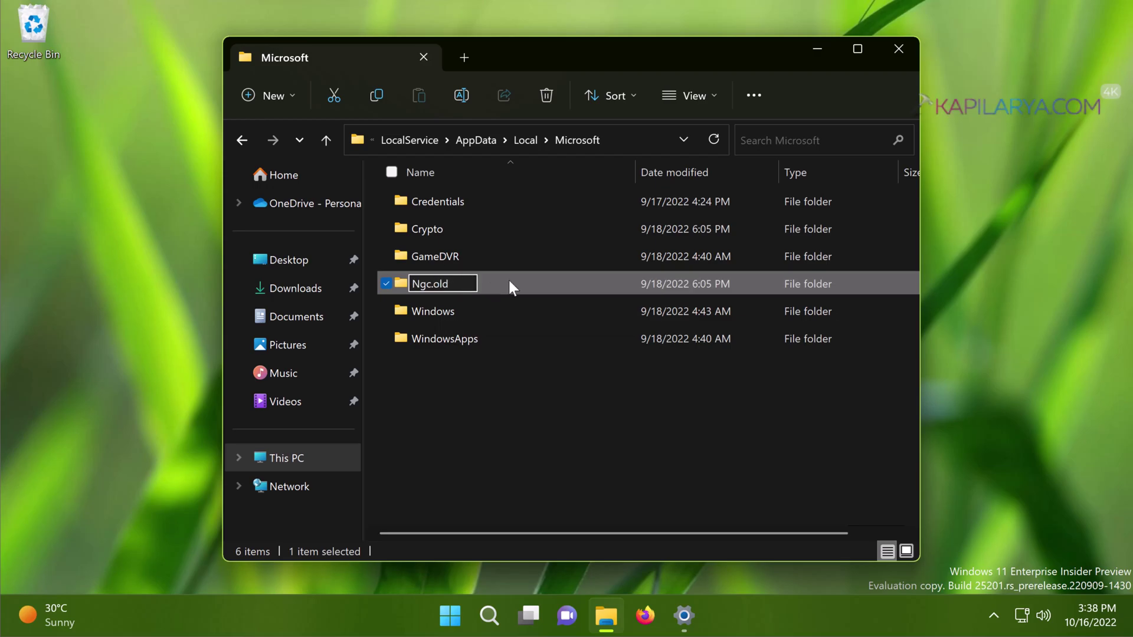
pyautogui.press('Return')
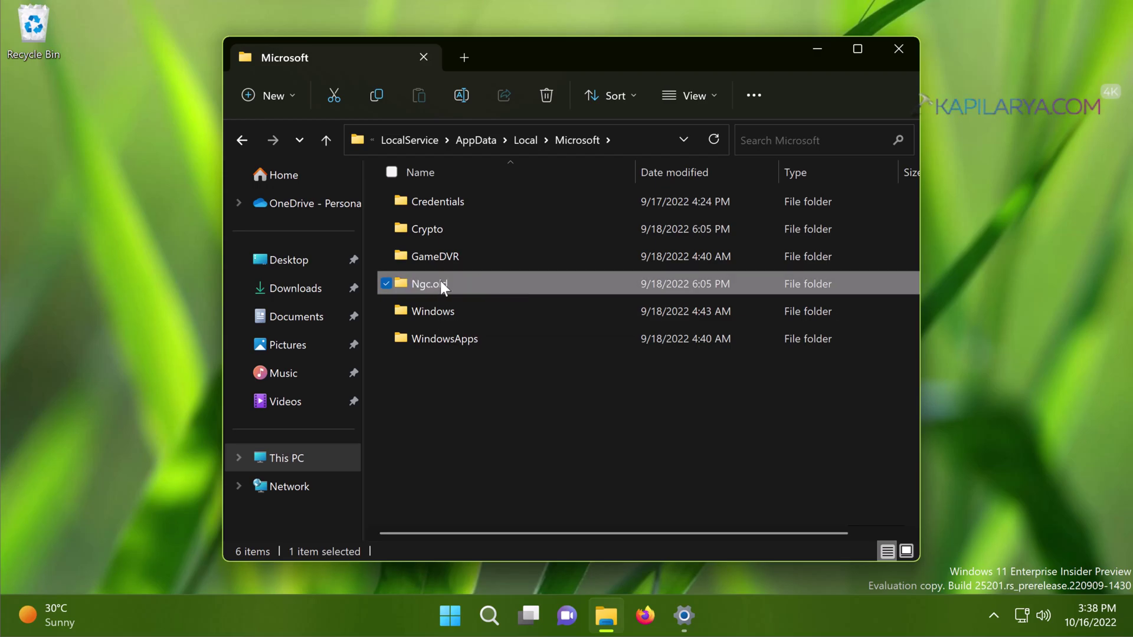
pyautogui.click(519, 390)
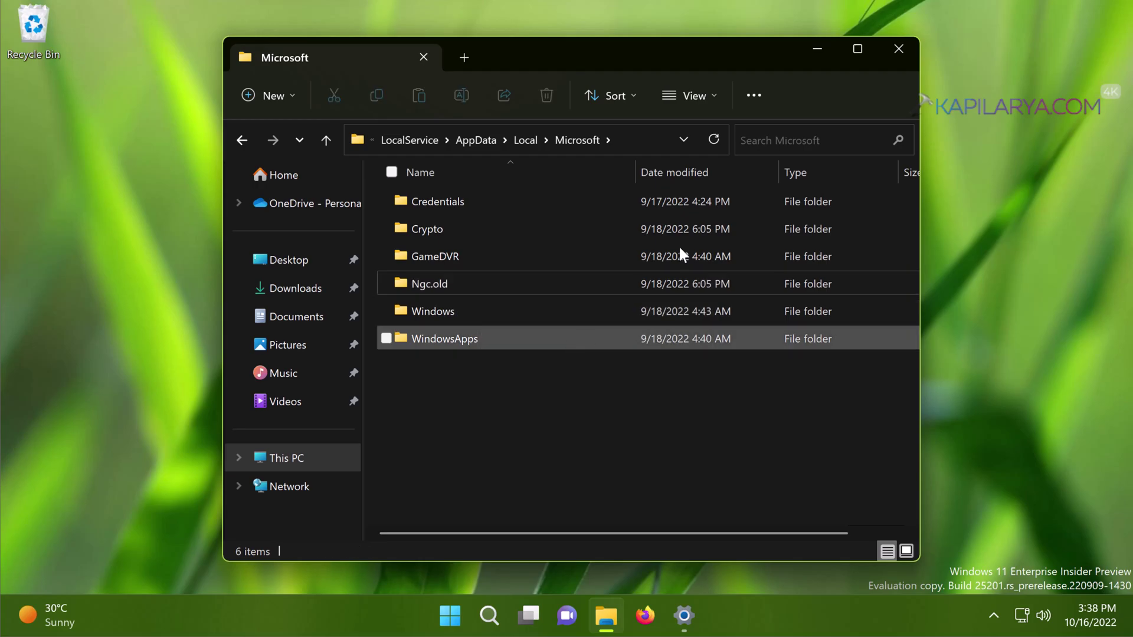
pyautogui.click(900, 49)
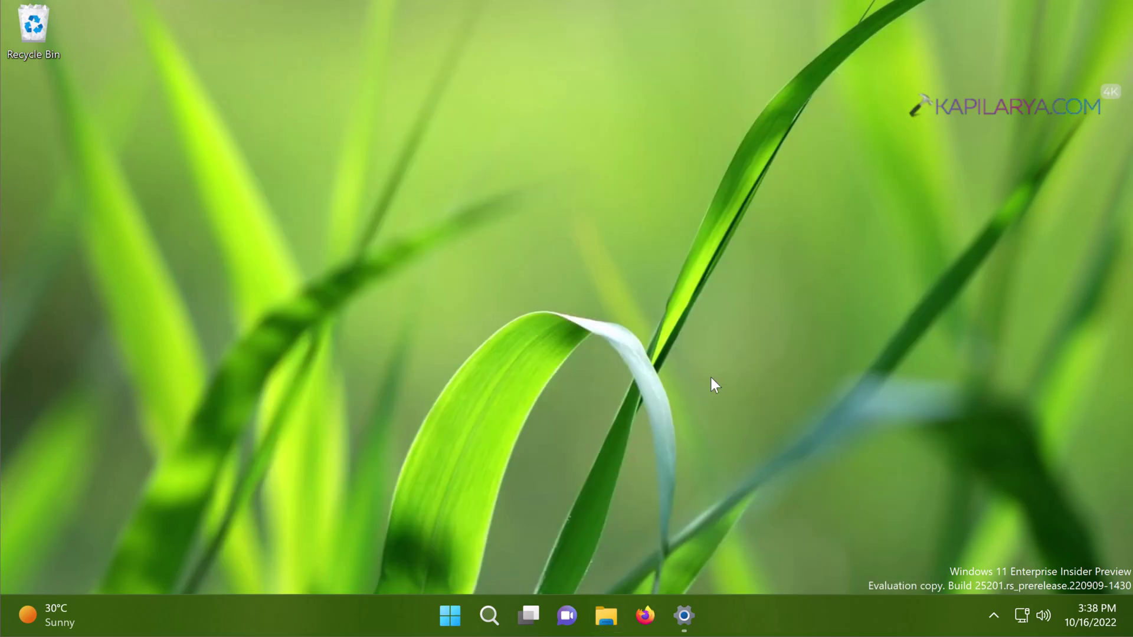
# Step: Open Settings > Accounts > Sign-in options and expand PIN (Windows Hello)
pyautogui.click(684, 614)
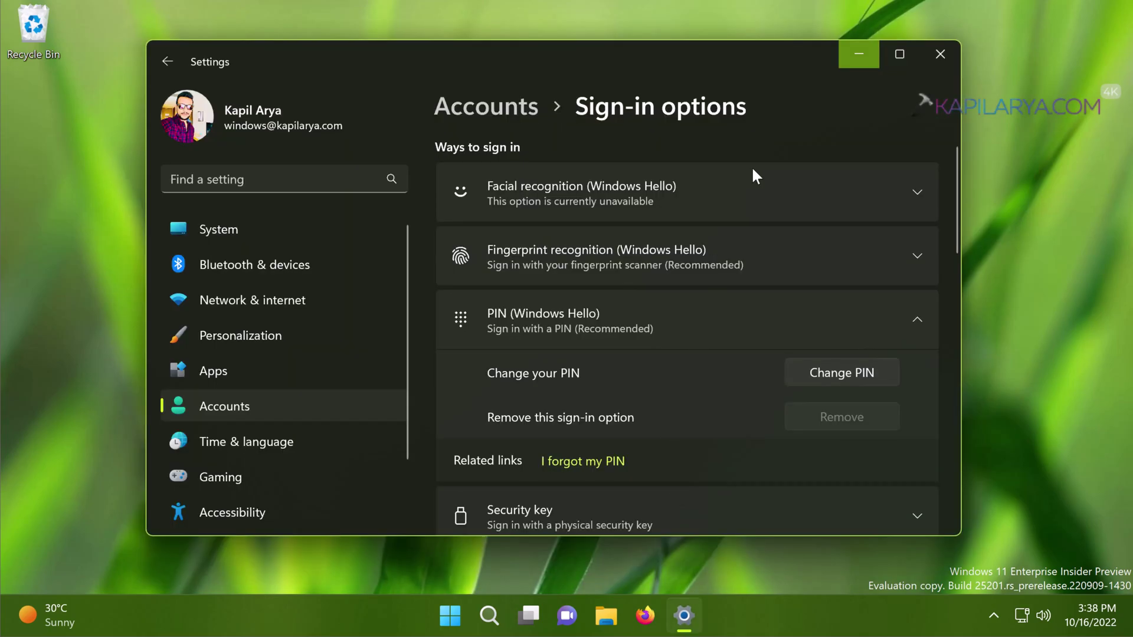
pyautogui.click(496, 100)
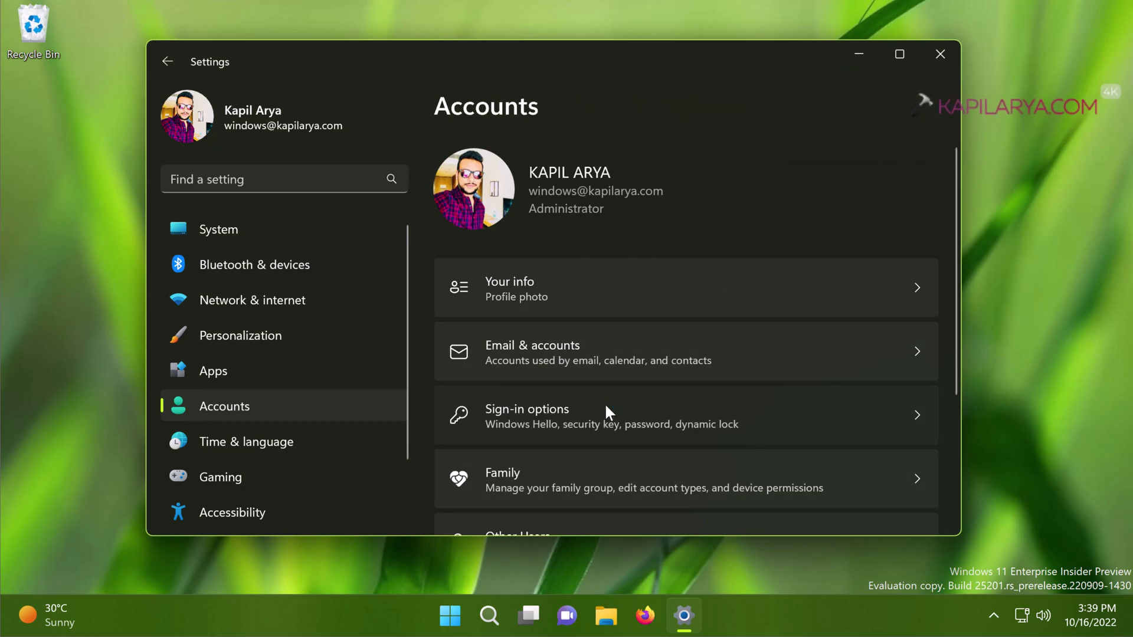
pyautogui.click(609, 411)
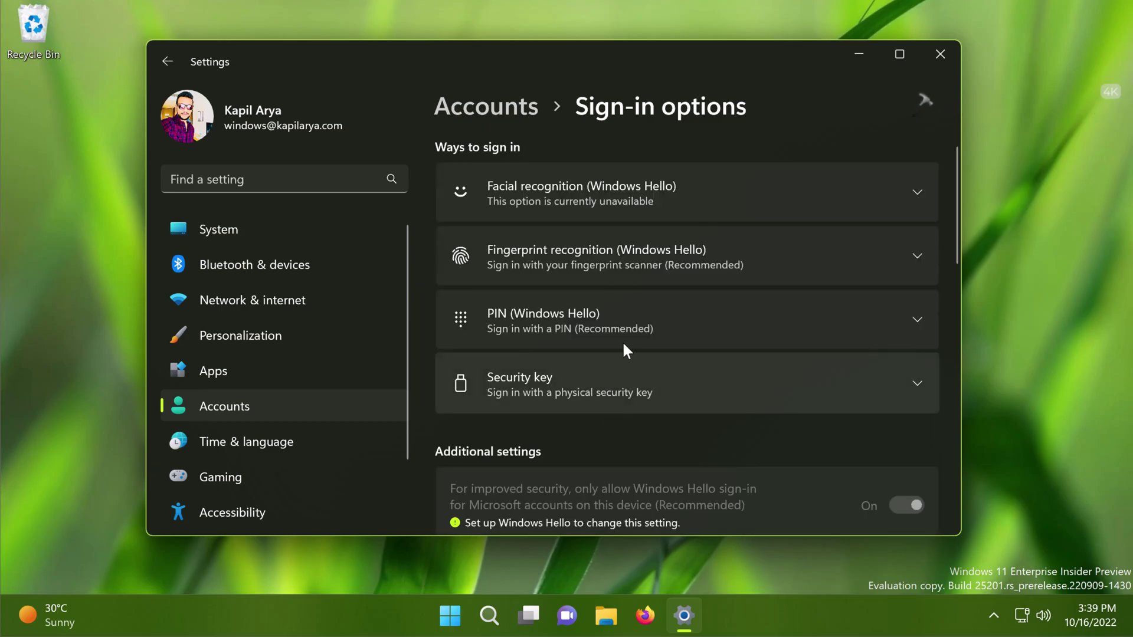
pyautogui.click(674, 327)
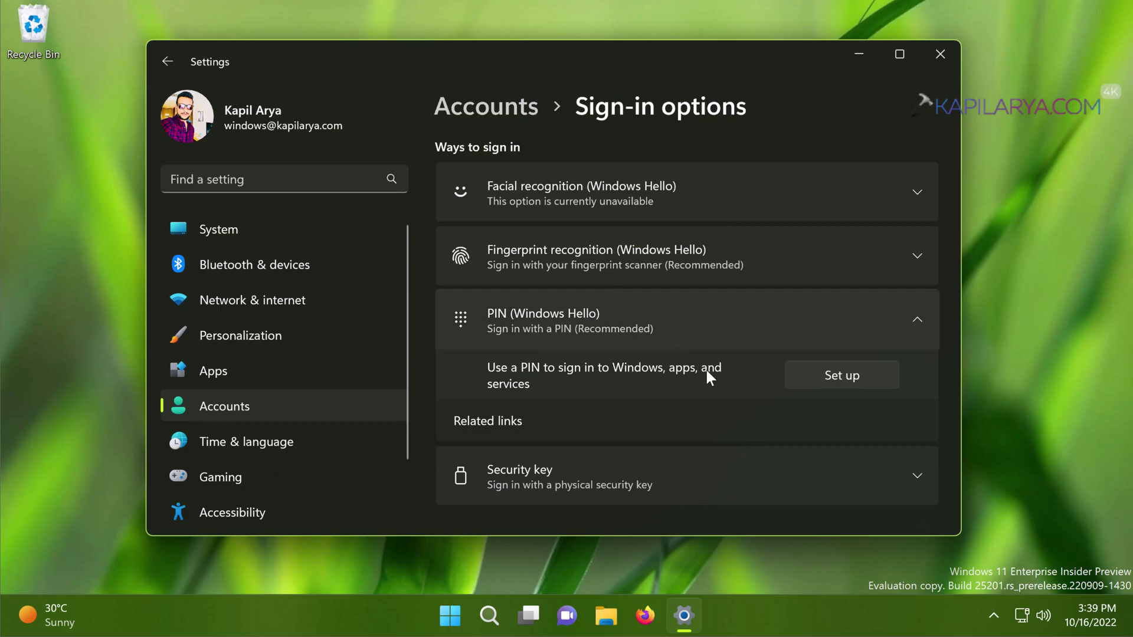